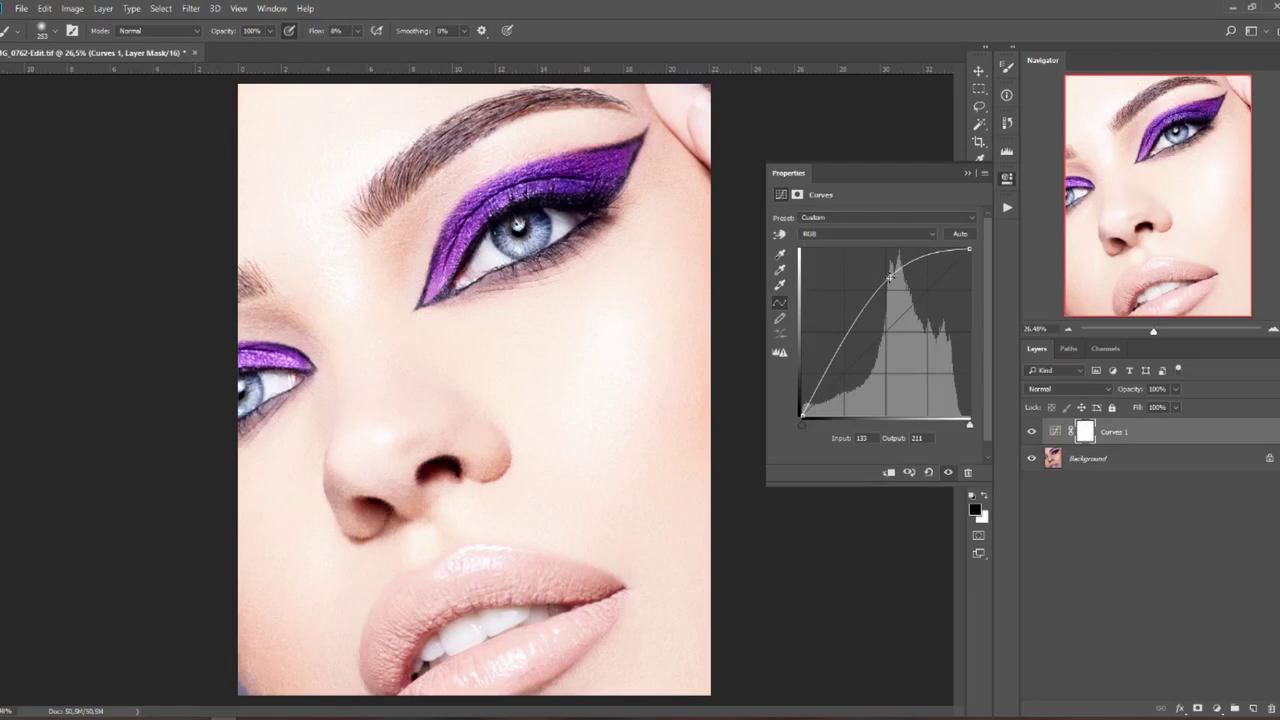
Collapse the Curves 1 properties, leaving the brightened portrait above Background
left_click(1206, 432)
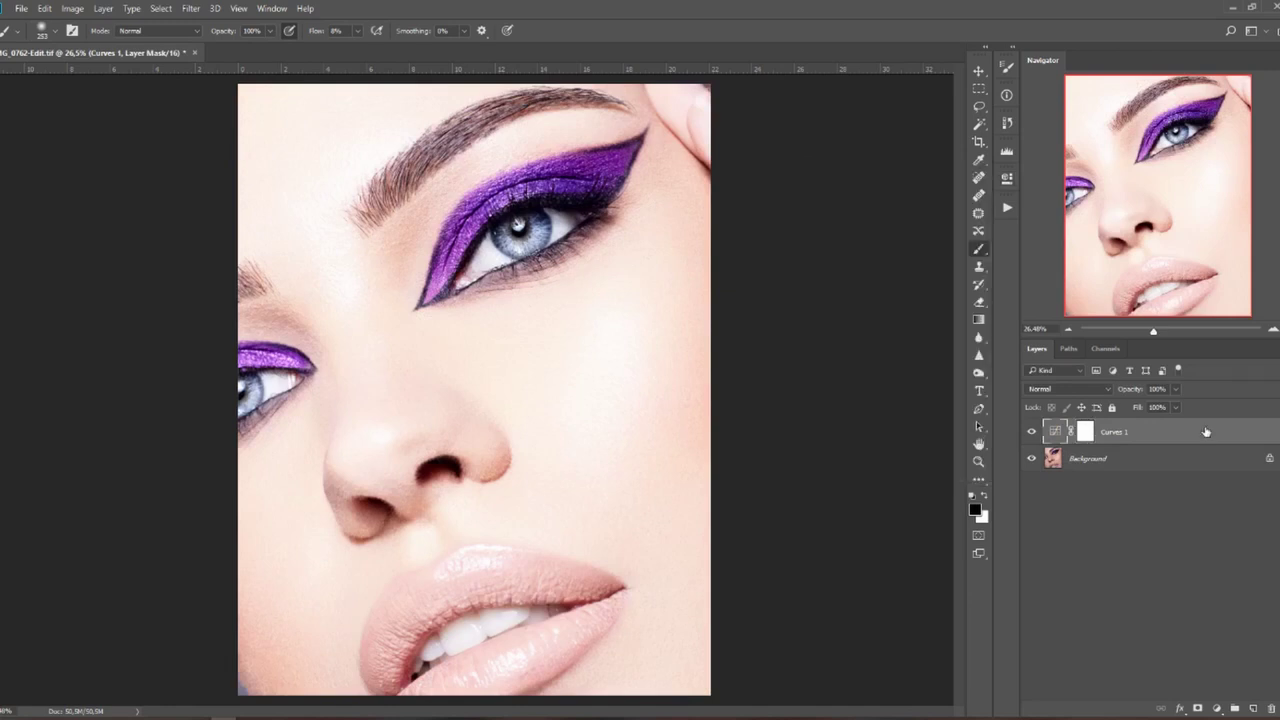
Split Curves 1's Blend If Underlying Layer black slider to 195/224 and apply
double_click(1206, 432)
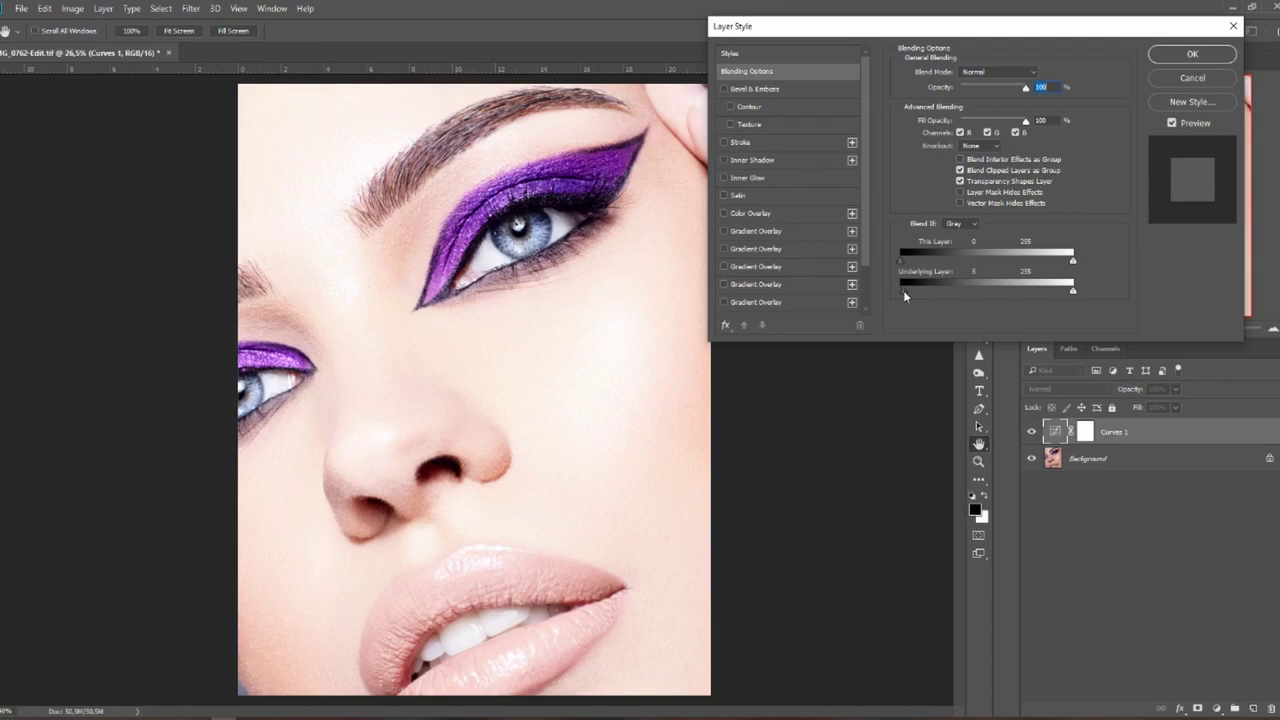
left_click_drag(906, 296, 942, 300)
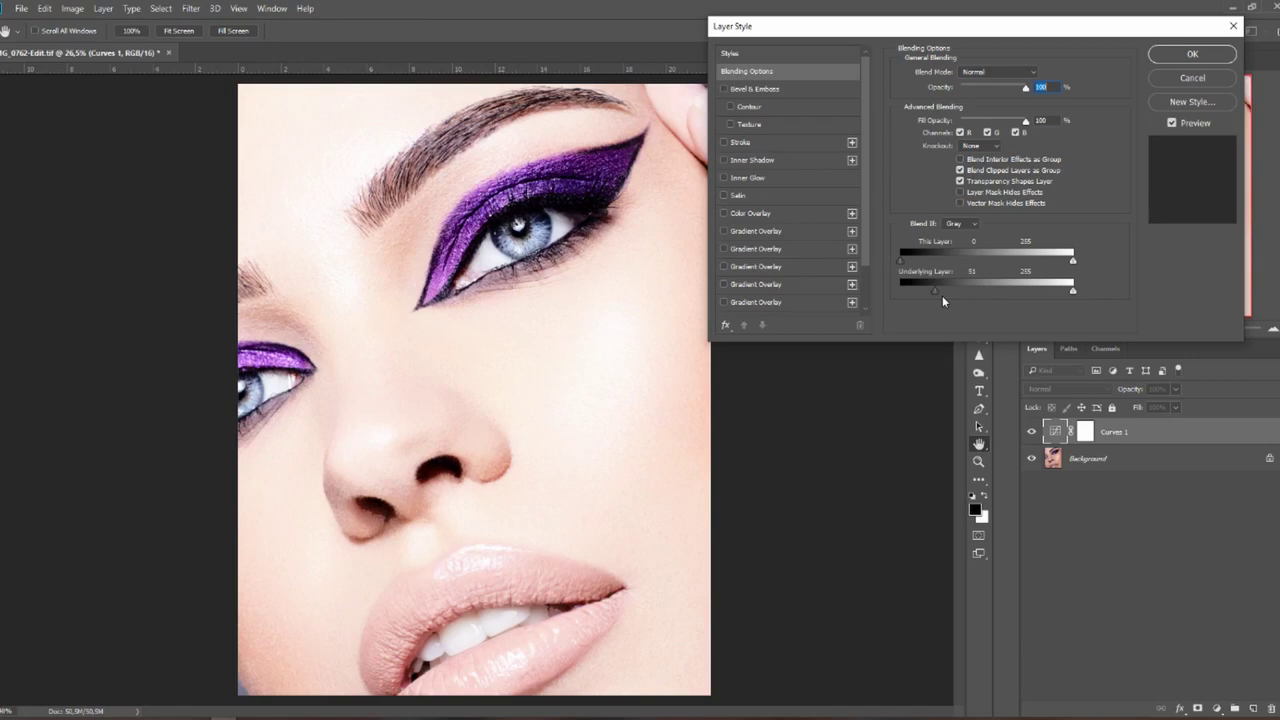
left_click_drag(942, 297, 1024, 301)
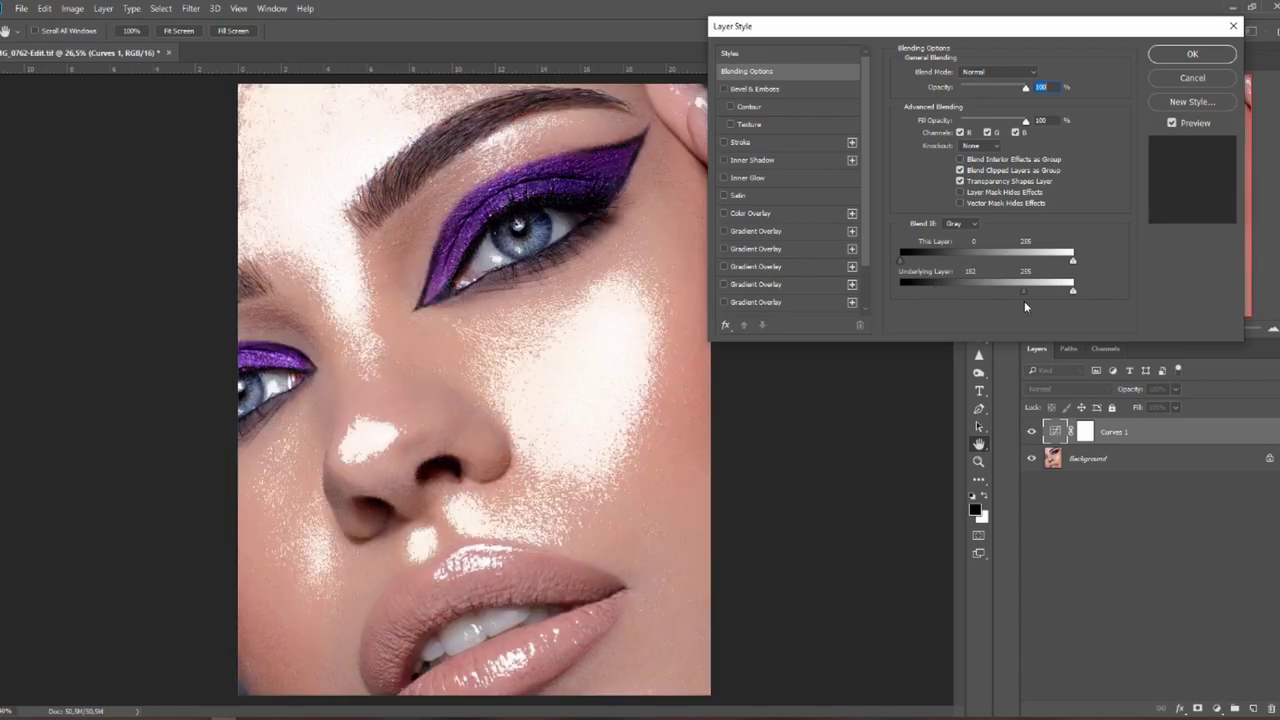
left_click_drag(1024, 301, 1029, 302)
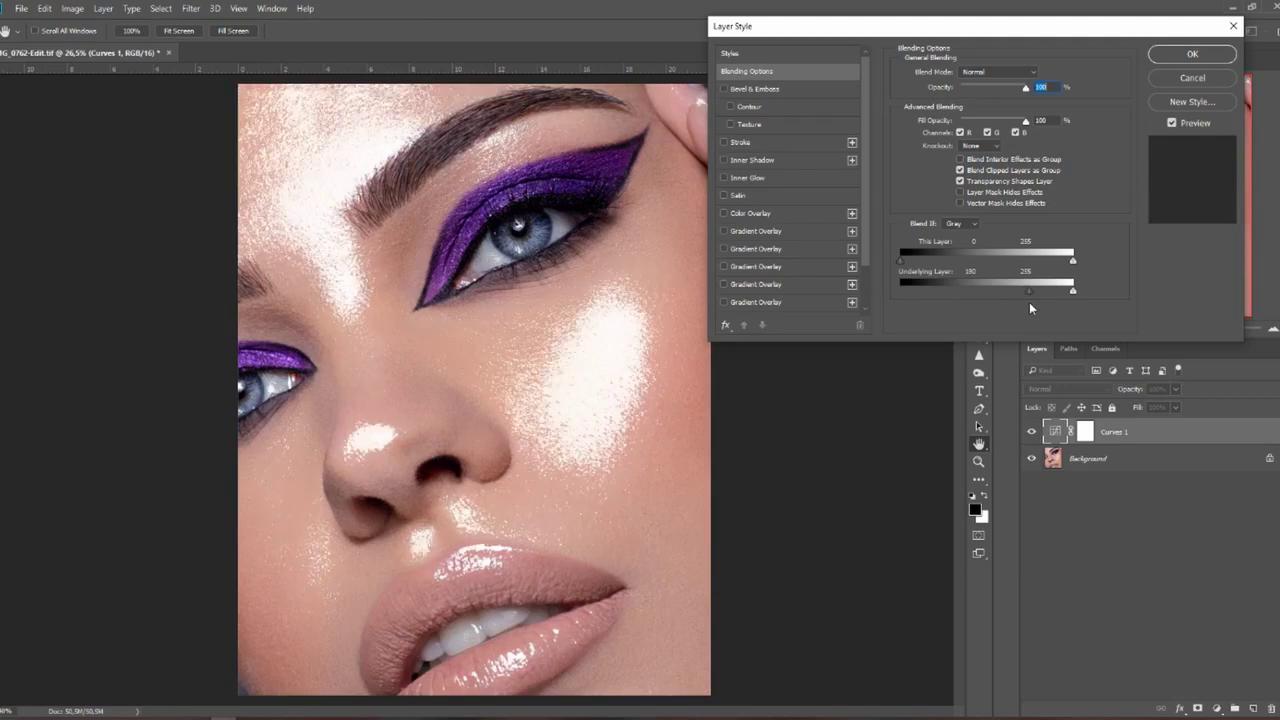
left_click_drag(1029, 302, 1032, 299)
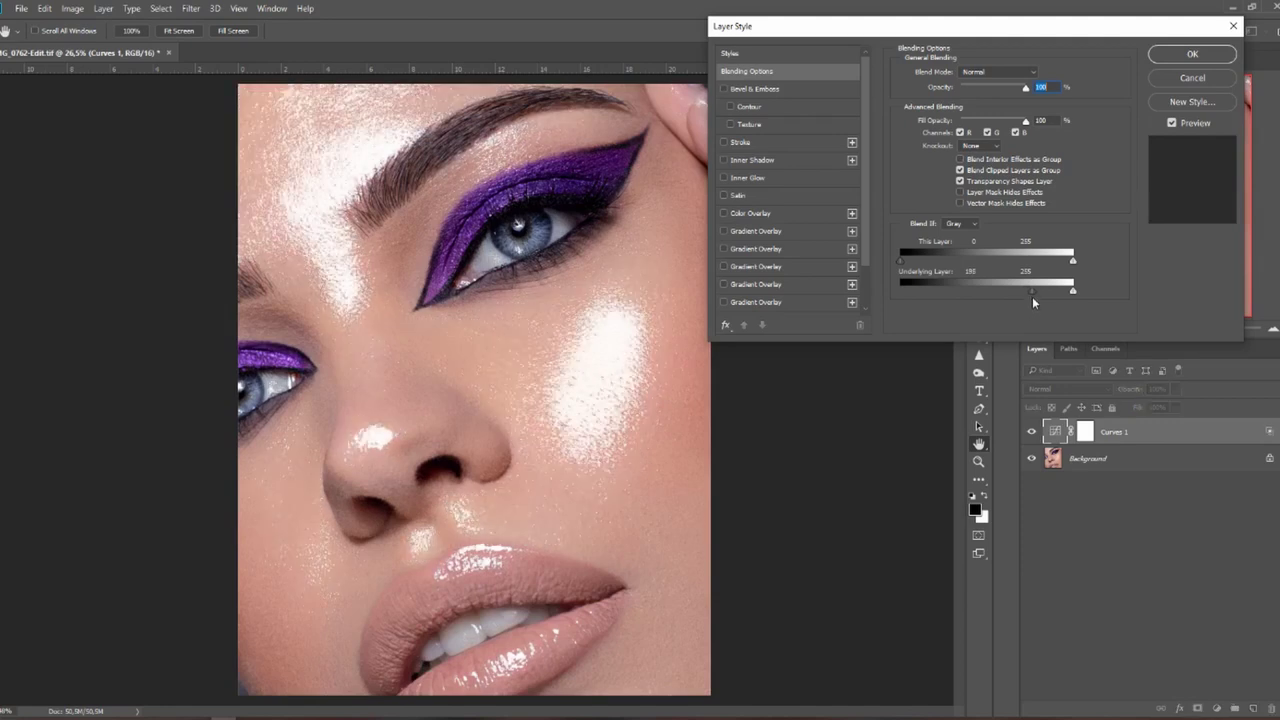
key("alt")
left_click_drag(1032, 292, 1054, 294)
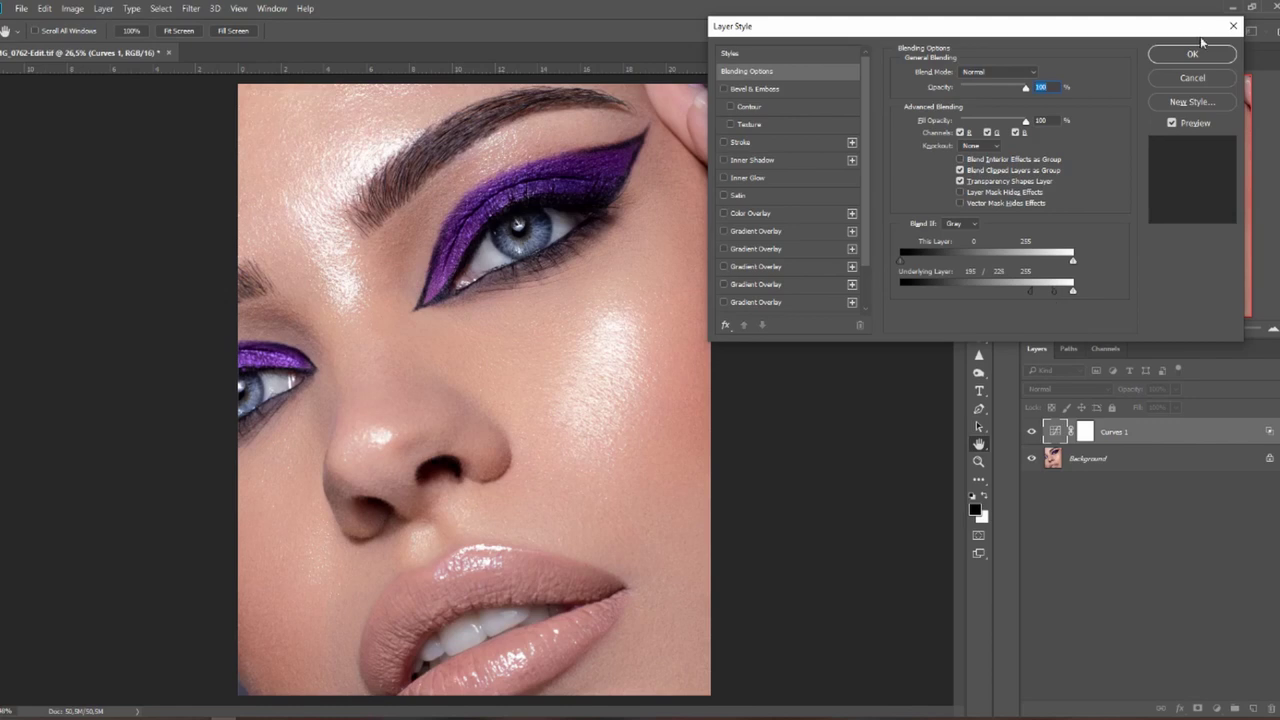
left_click(1199, 50)
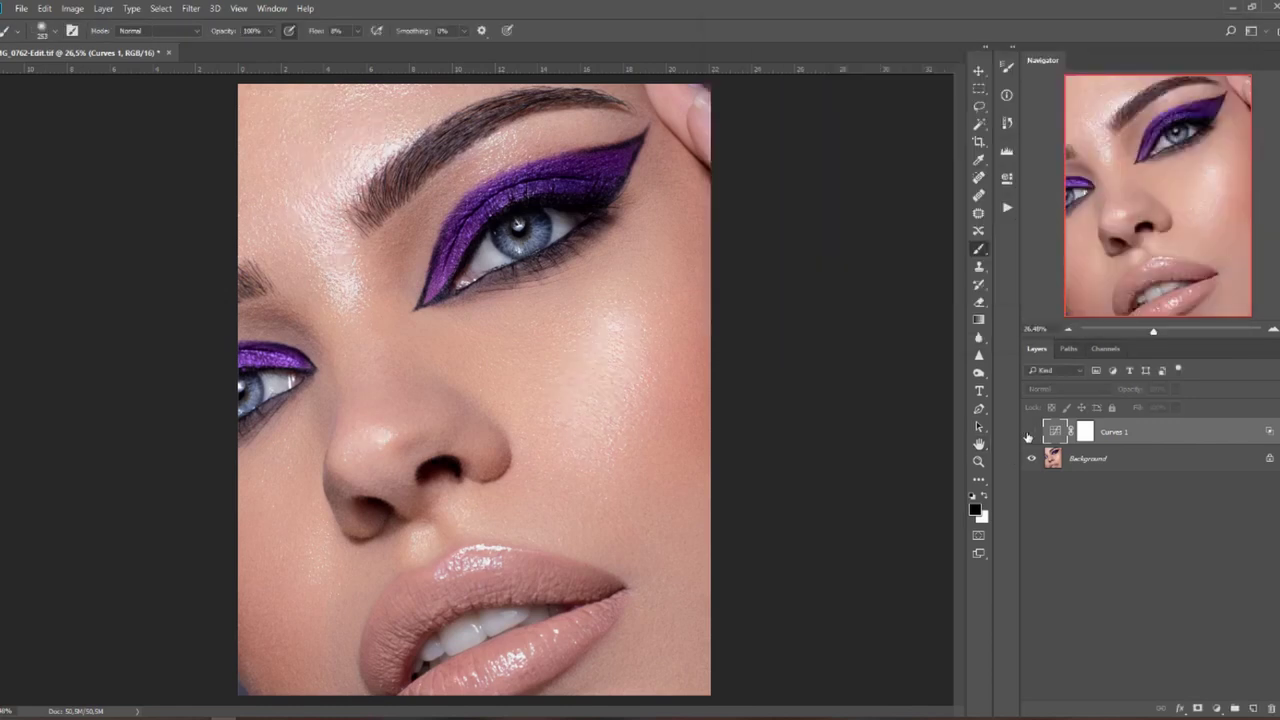
Paint black on the Curves 1 mask at 100% flow to tone down the forehead glow
left_click(1030, 433)
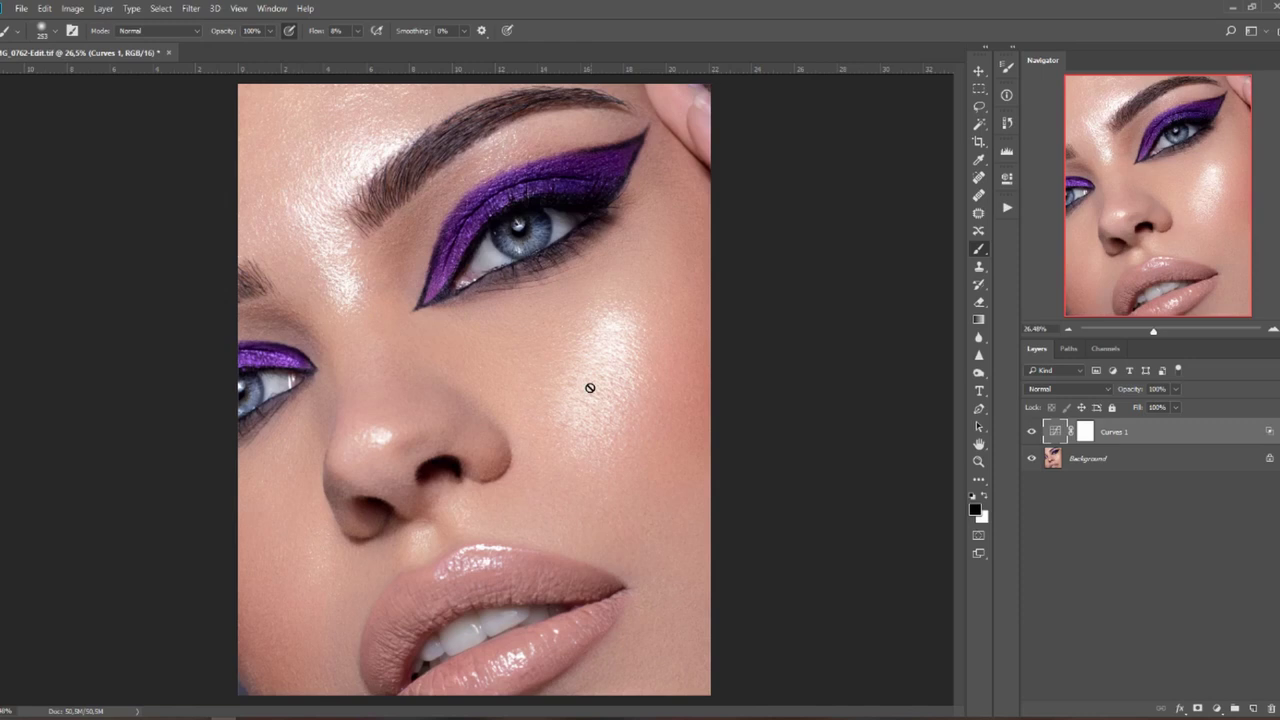
key("ctrl+backslash")
key("shift+0")
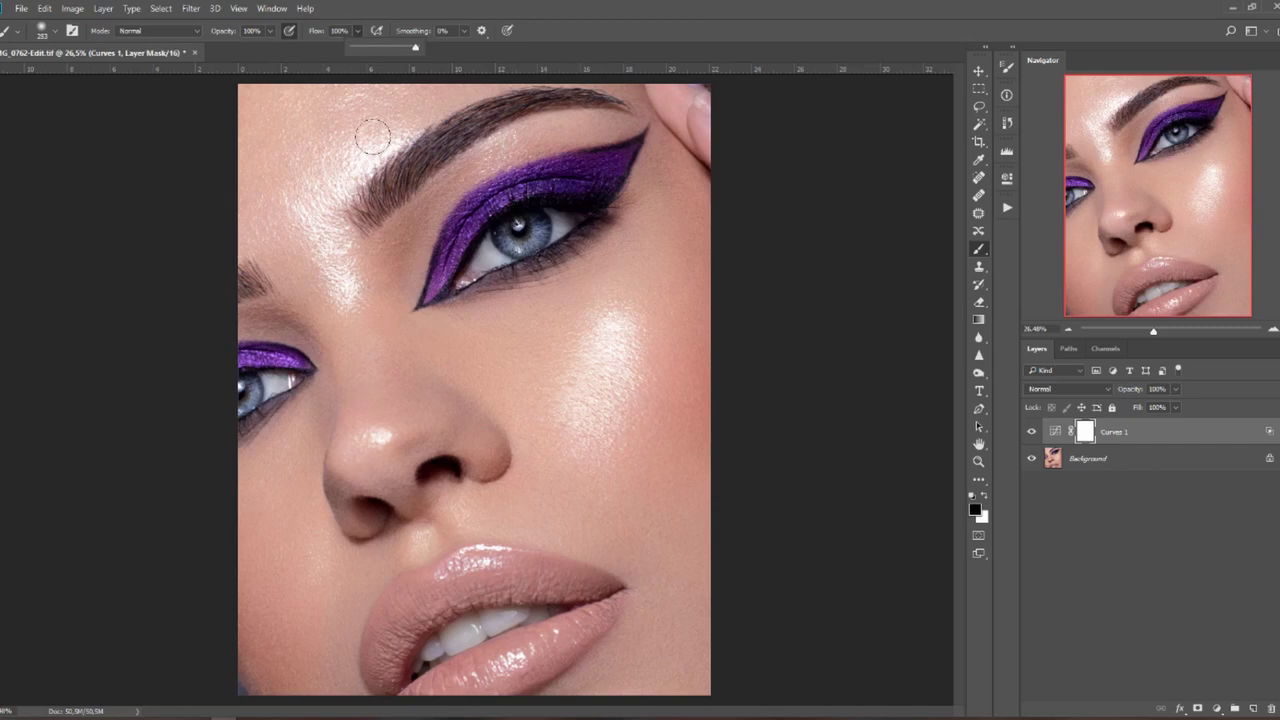
left_click_drag(372, 137, 329, 271)
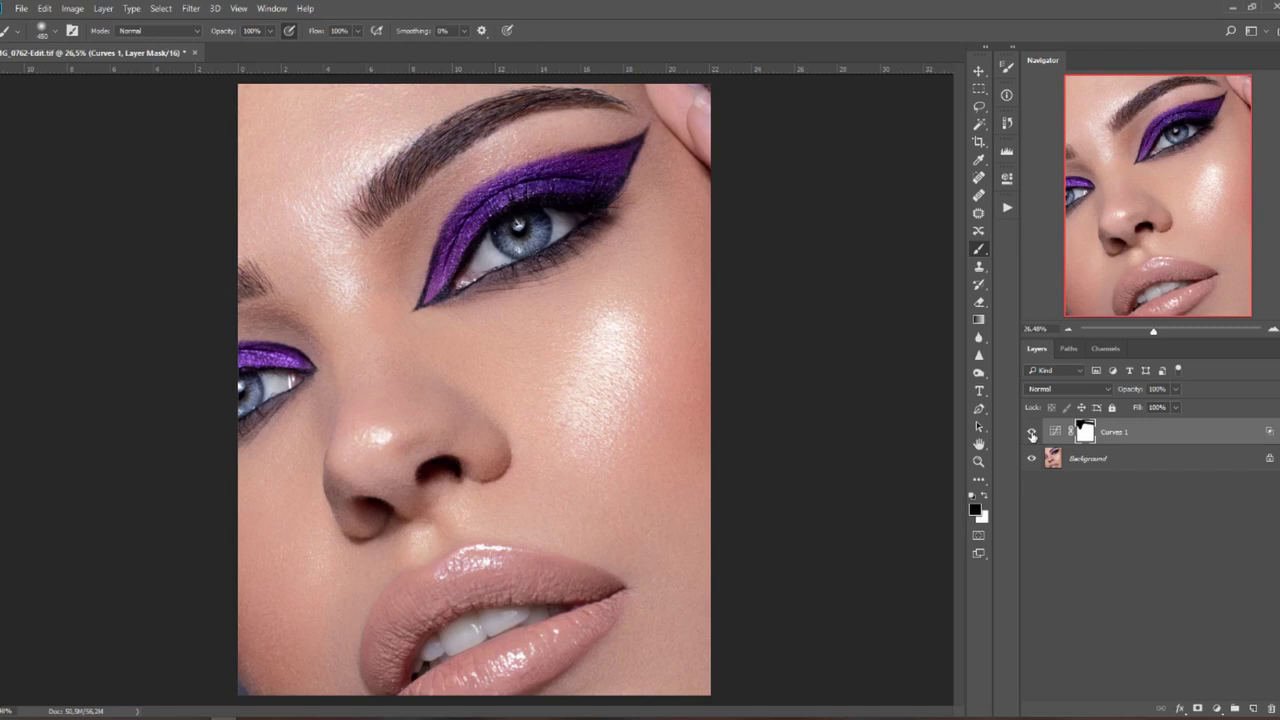
Toggle Curves 1 visibility repeatedly to compare before and after
left_click(1031, 433)
left_click(1032, 435)
left_click(1032, 434)
left_click(1033, 433)
left_click(1032, 434)
left_click(1032, 434)
left_click(1033, 435)
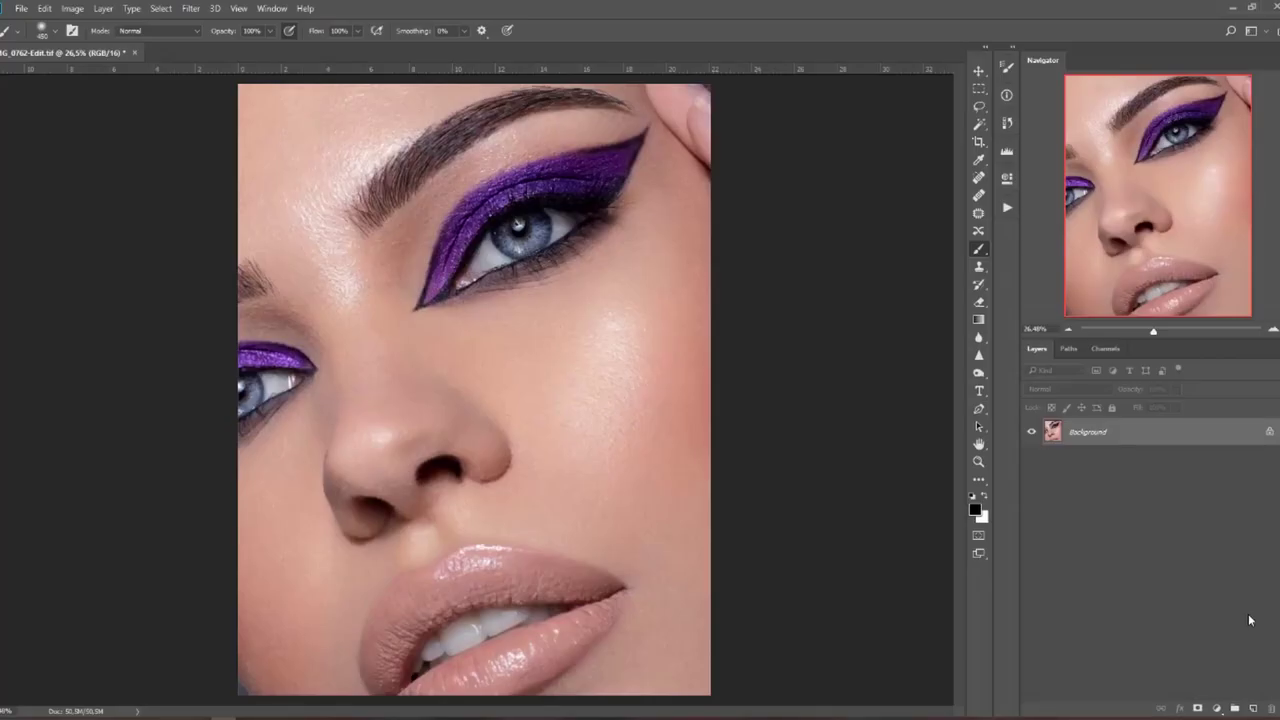
left_click(1218, 708)
Add a Selective Color layer and drag the Whites Black slider negative
left_click(1230, 694)
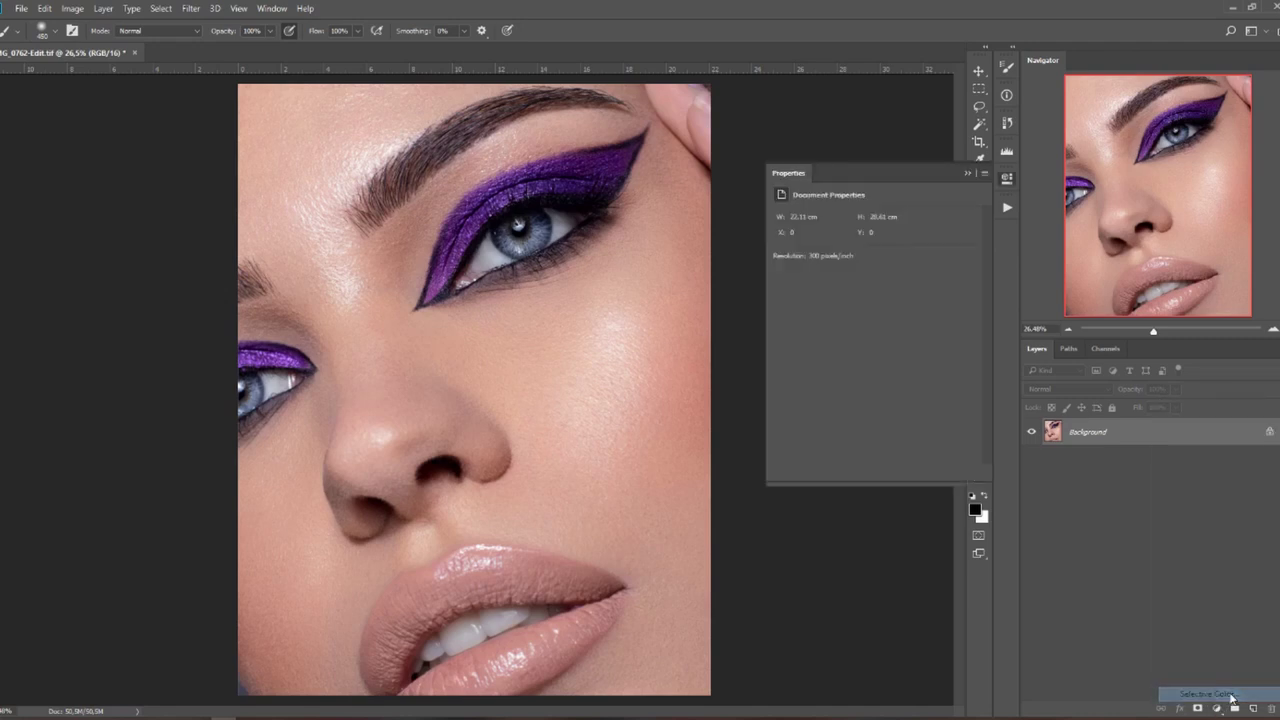
left_click(1230, 694)
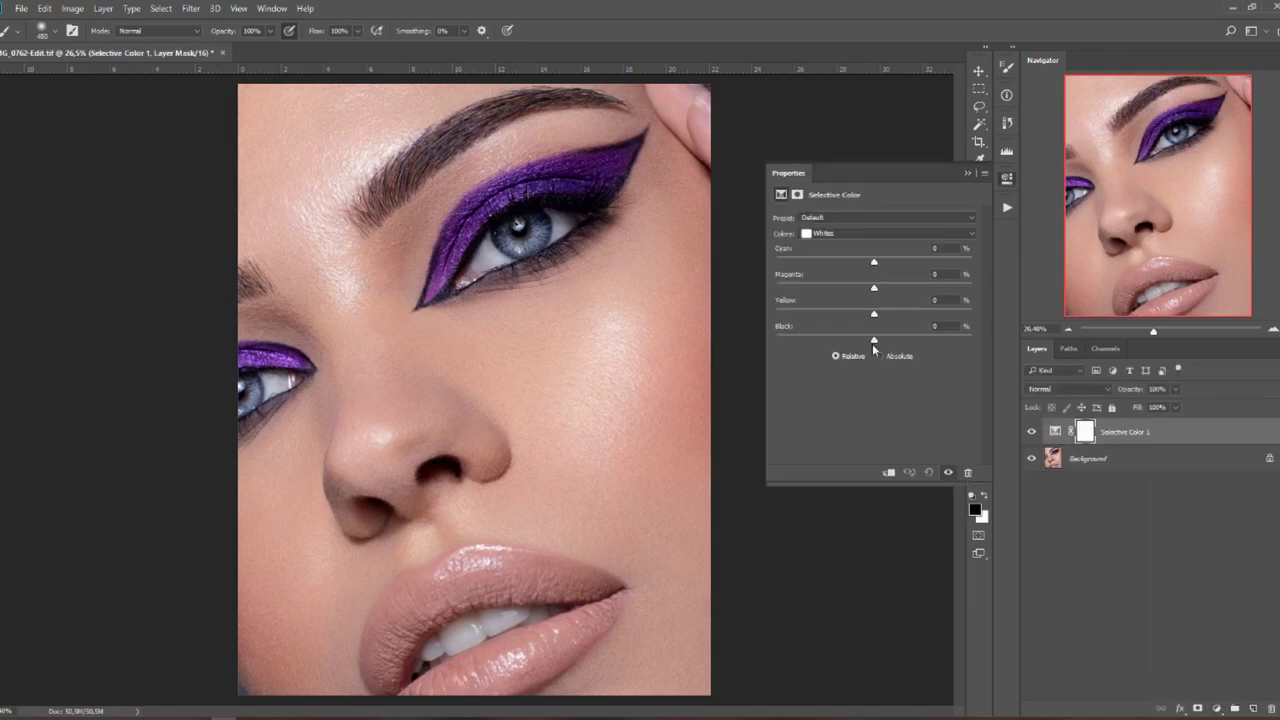
left_click(881, 233)
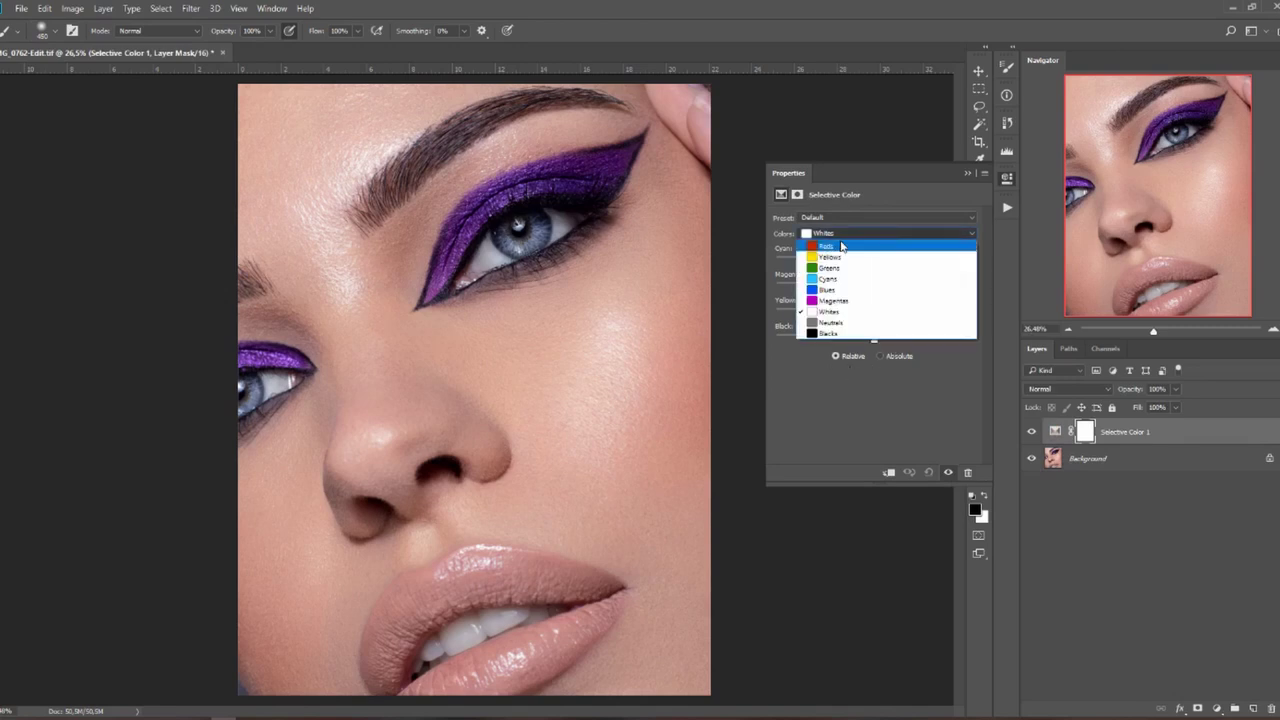
left_click(835, 316)
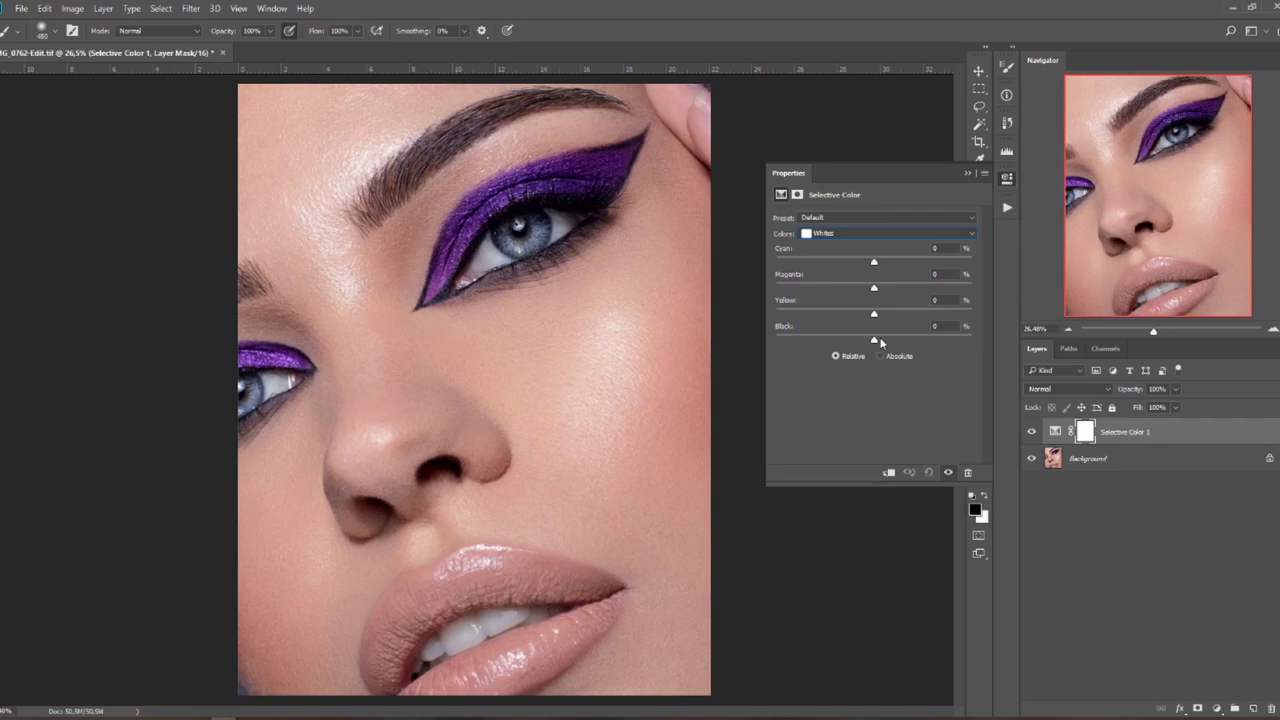
left_click_drag(874, 342, 772, 342)
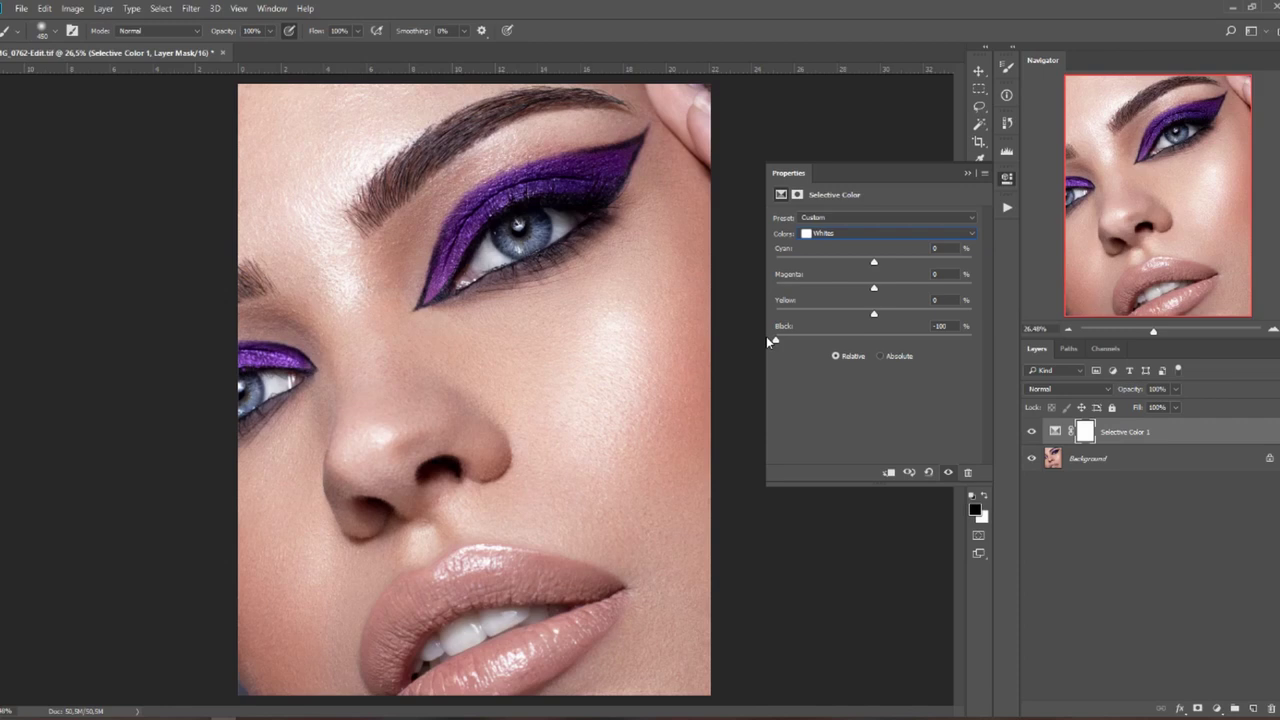
Compare the effect, then ease the Whites Black reduction back to -30
left_click(1032, 431)
left_click(1032, 431)
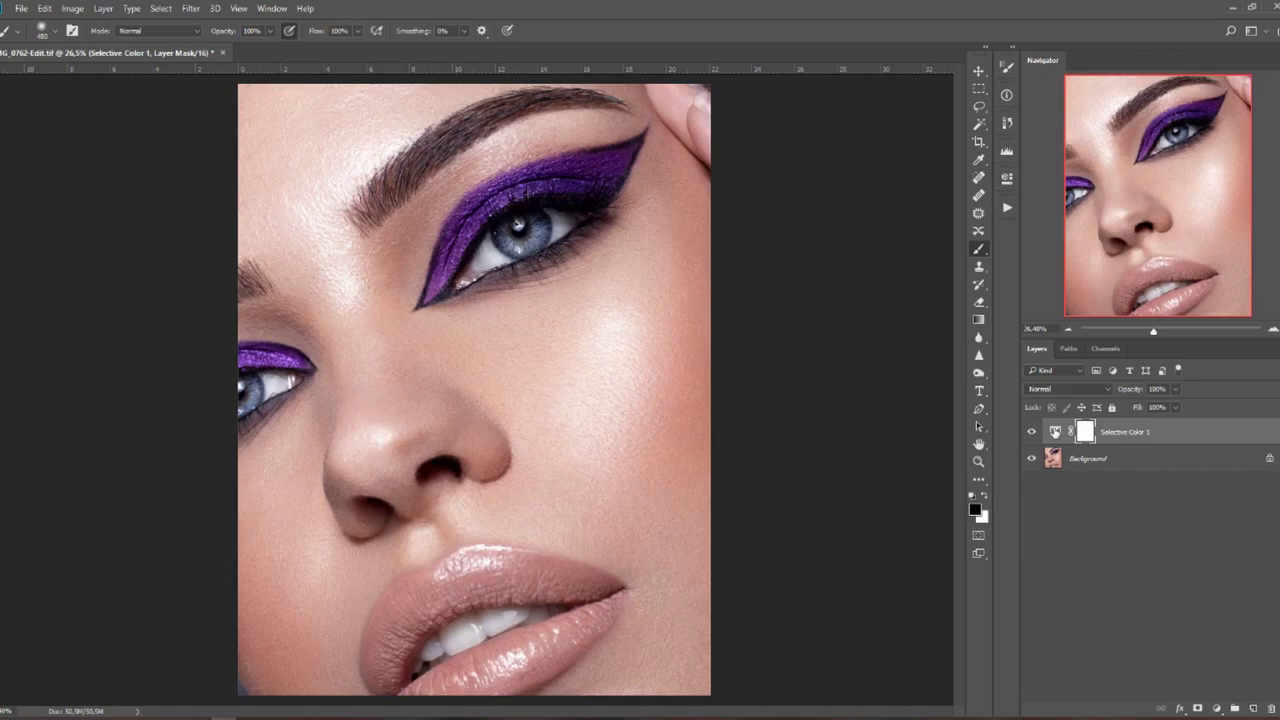
double_click(1055, 431)
left_click_drag(774, 343, 779, 344)
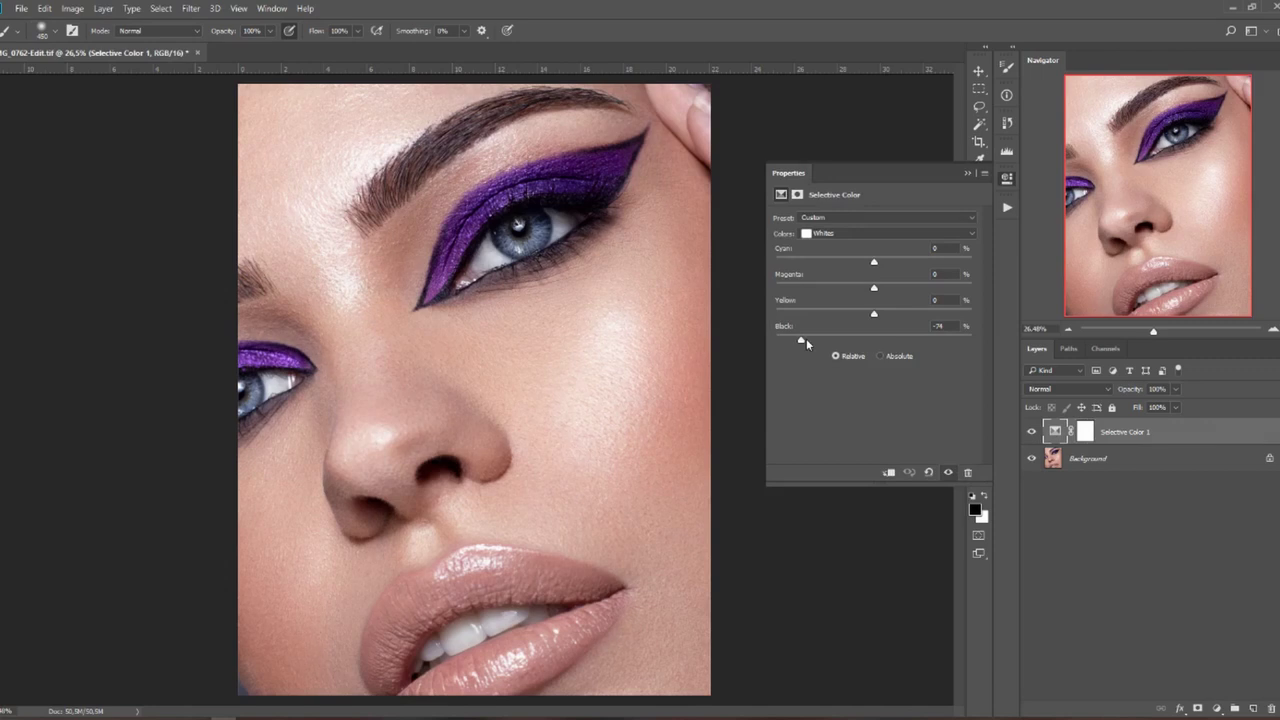
left_click_drag(806, 343, 846, 342)
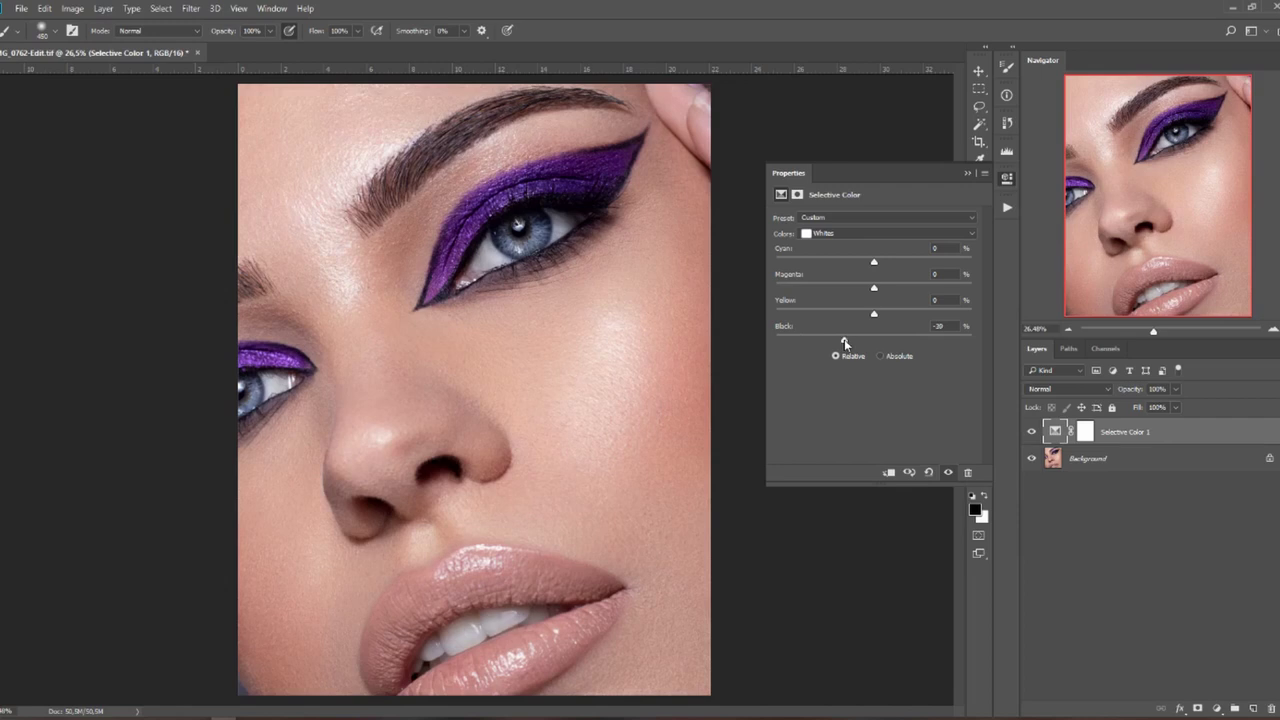
left_click(967, 173)
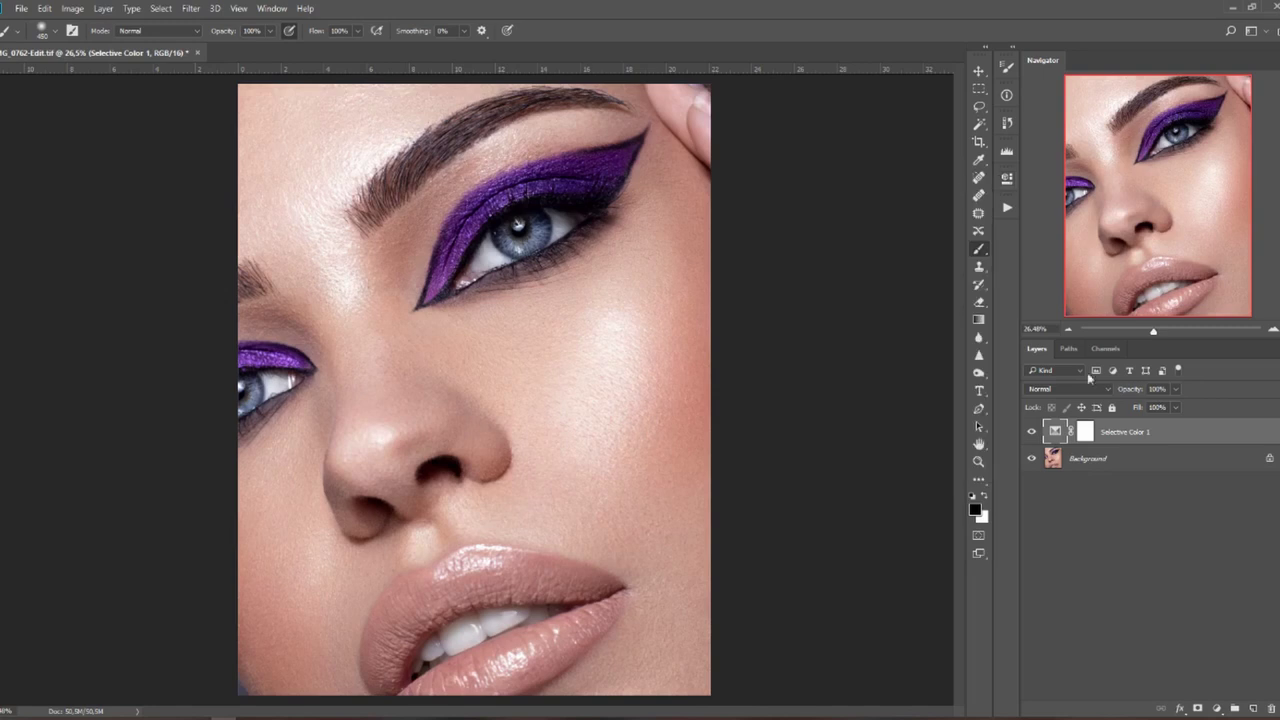
Split Selective Color 1's Blend If Underlying Layer black slider to 181/233, then compare
double_click(1217, 433)
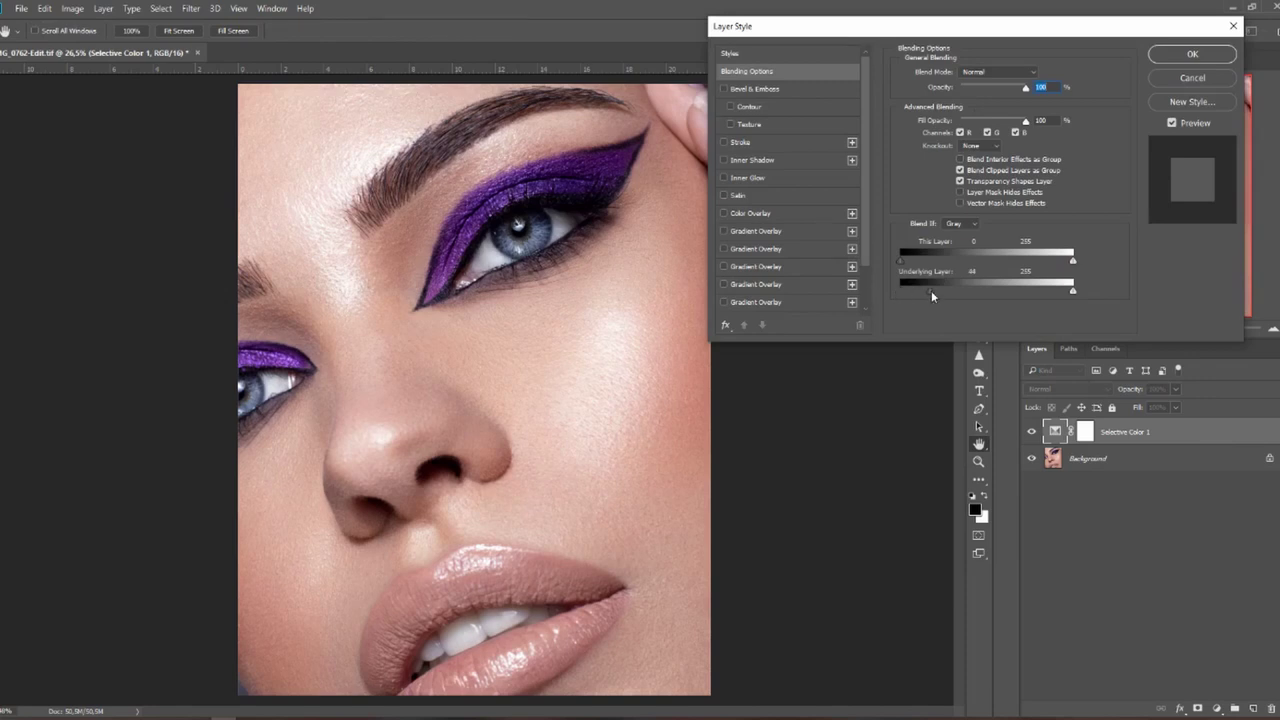
left_click_drag(931, 290, 1024, 306)
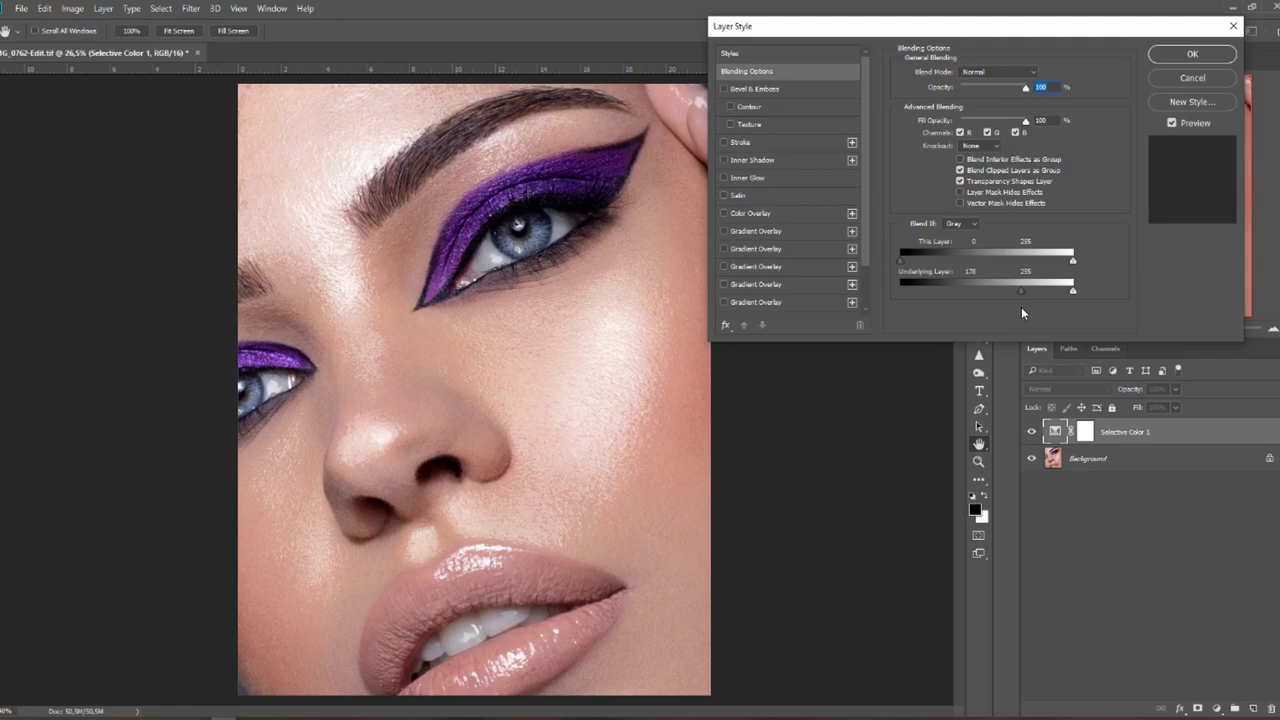
left_click_drag(1021, 312, 1023, 312)
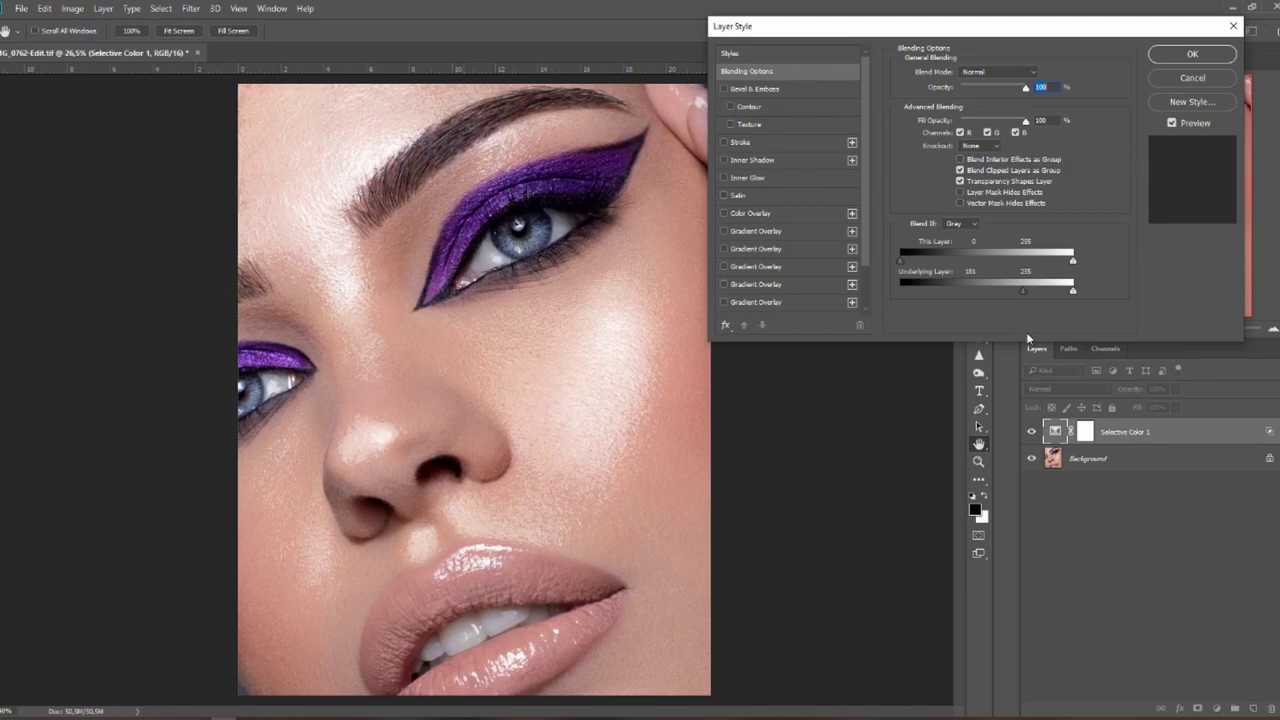
left_click(1024, 291, "alt")
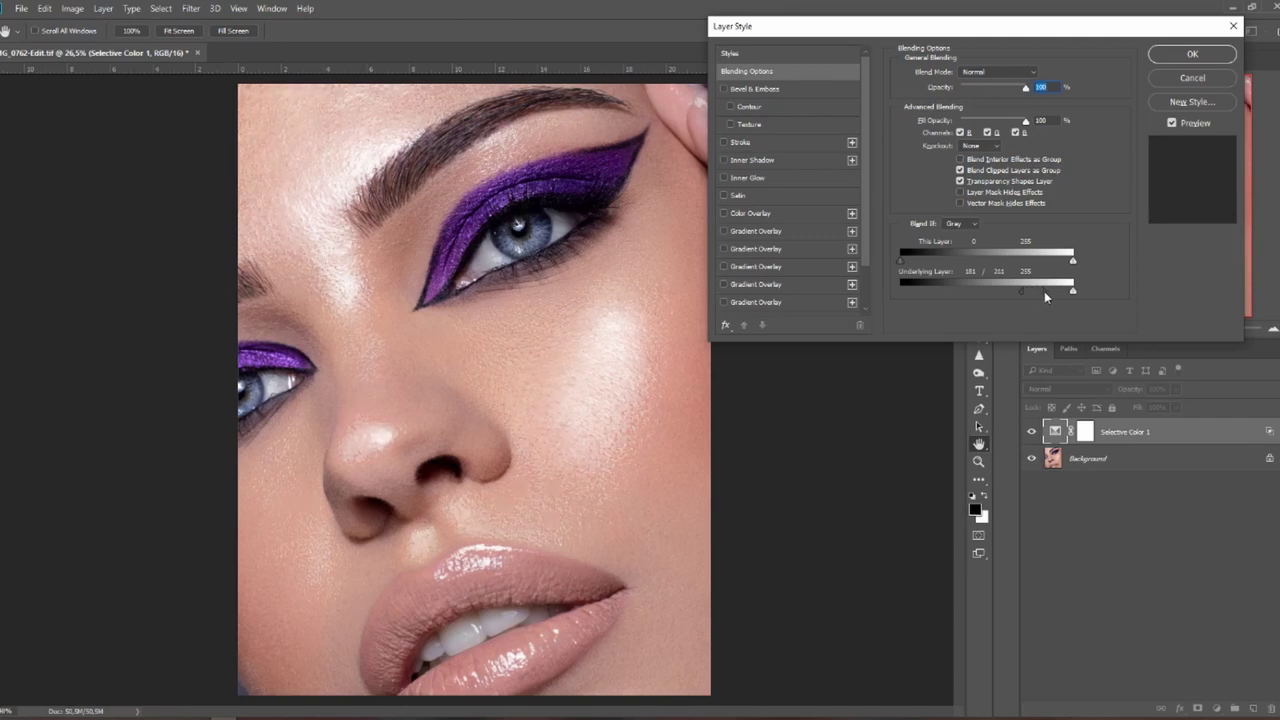
left_click_drag(1044, 291, 1059, 293)
key("Return")
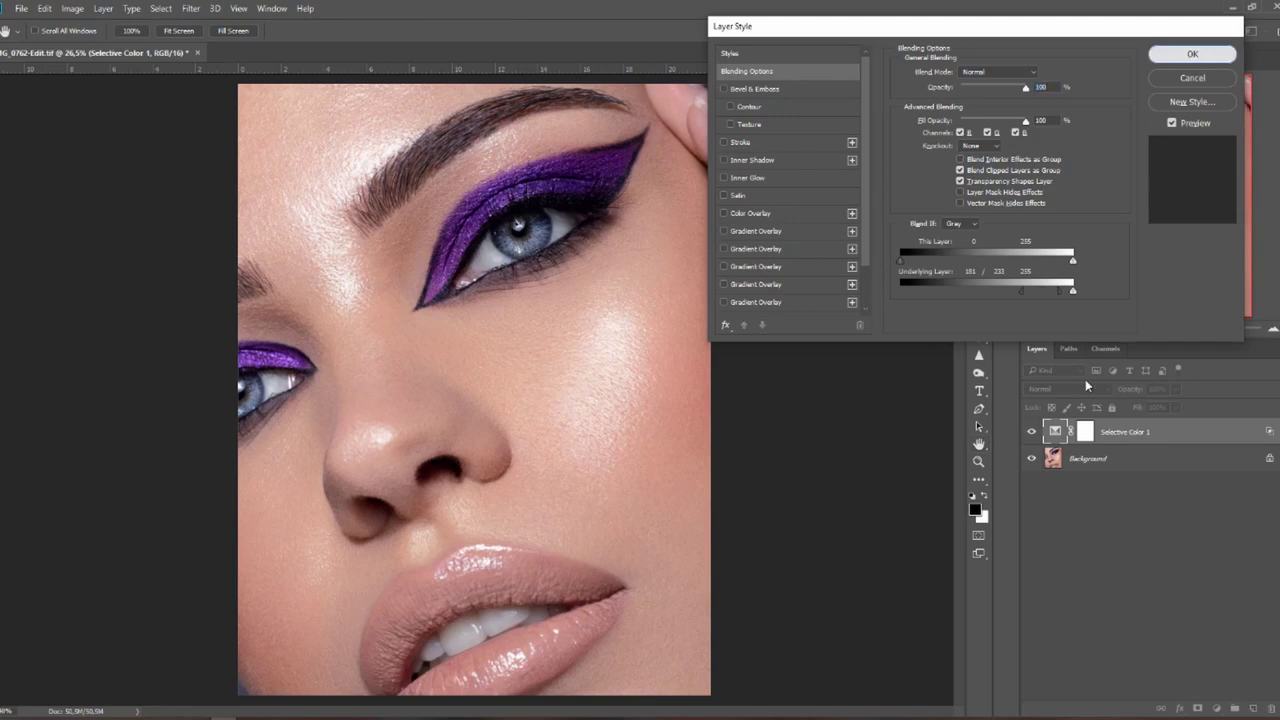
left_click(1031, 432)
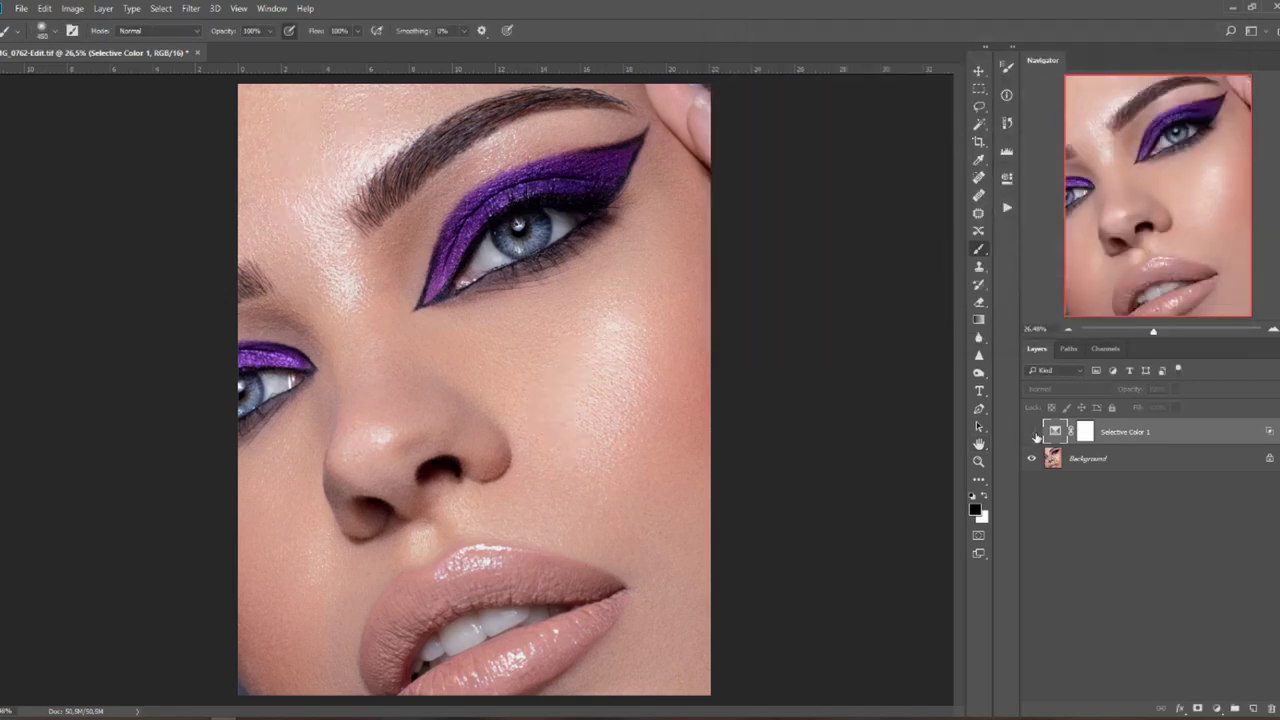
Paint black on the Selective Color 1 mask over the forehead
left_click(1033, 433)
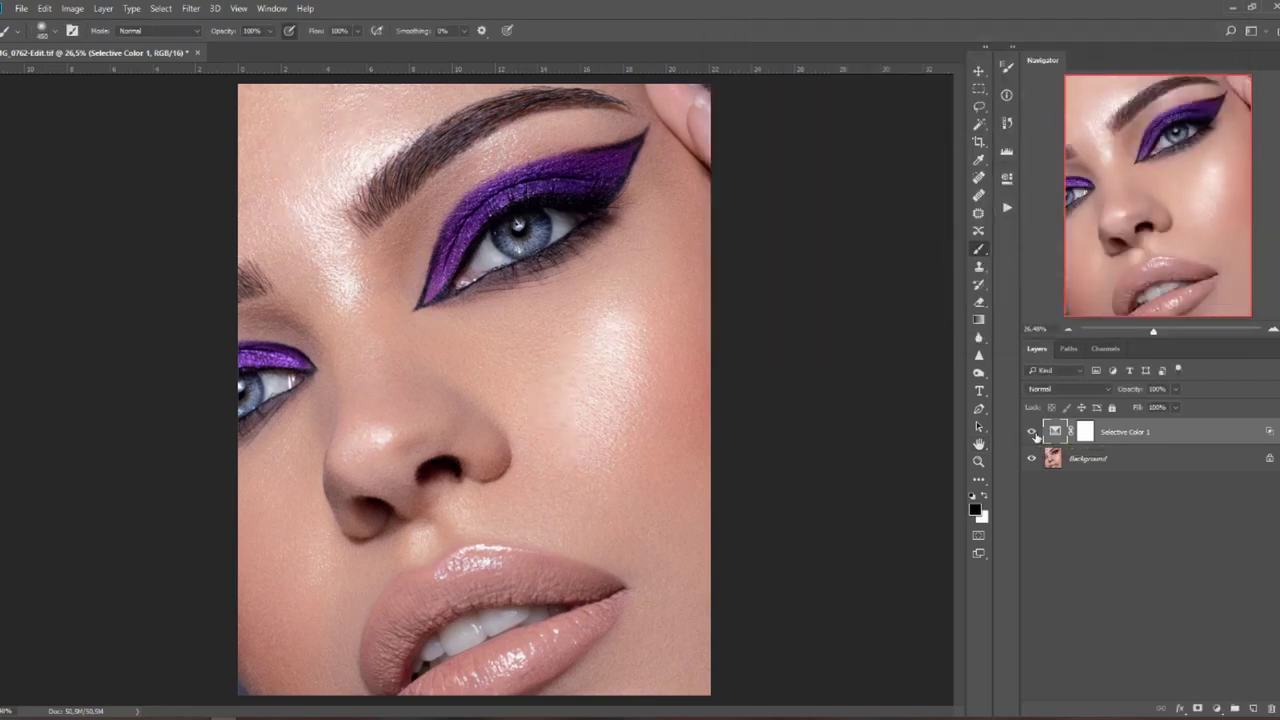
left_click(1033, 433)
left_click(1033, 433)
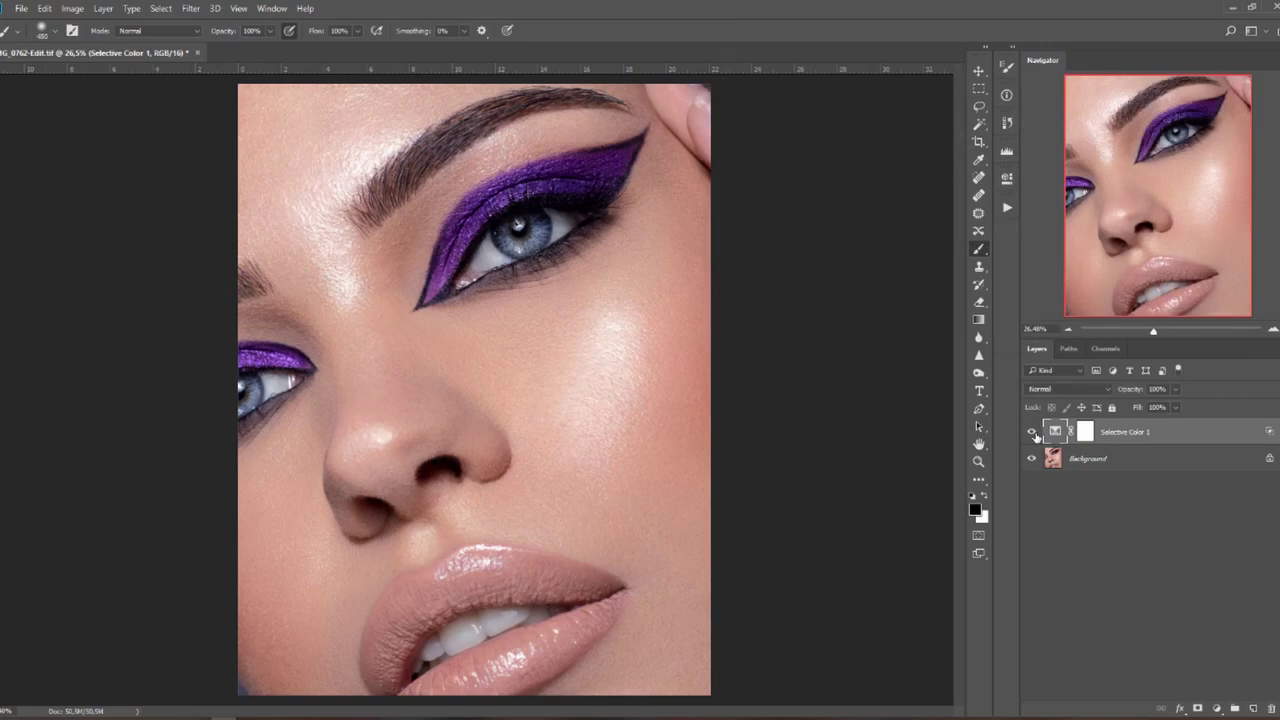
left_click(1088, 433)
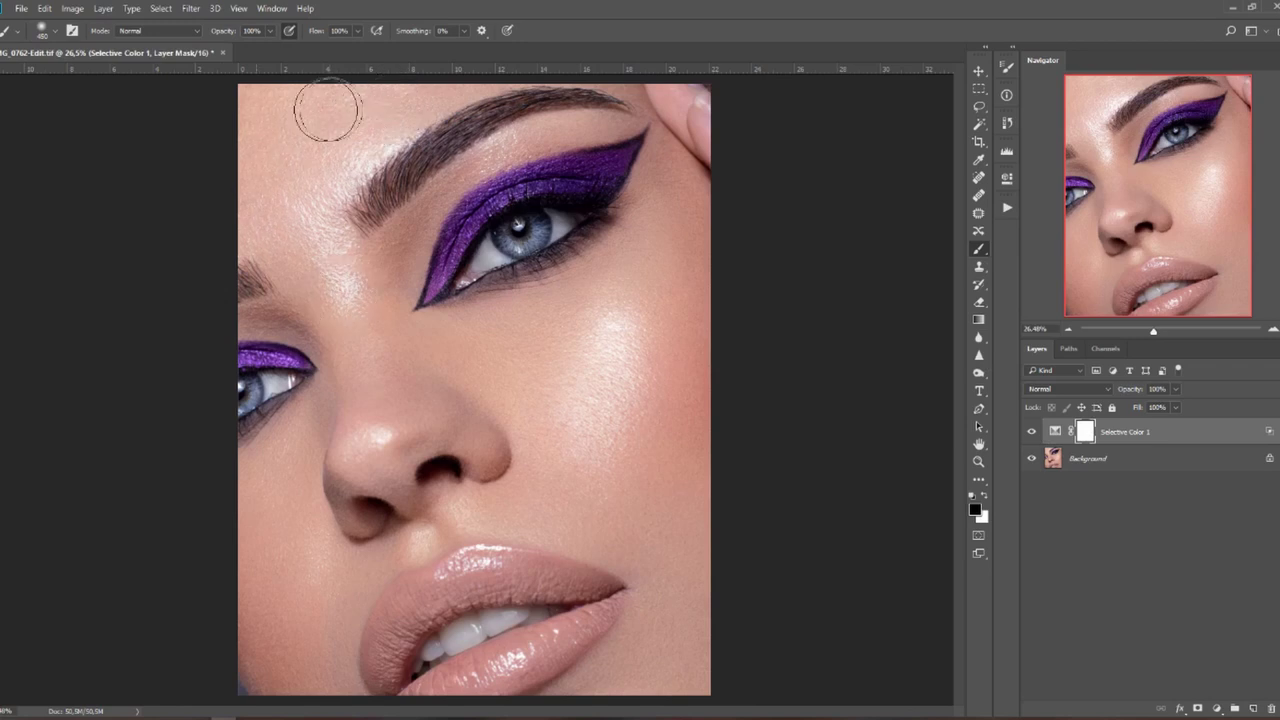
left_click_drag(328, 110, 314, 251)
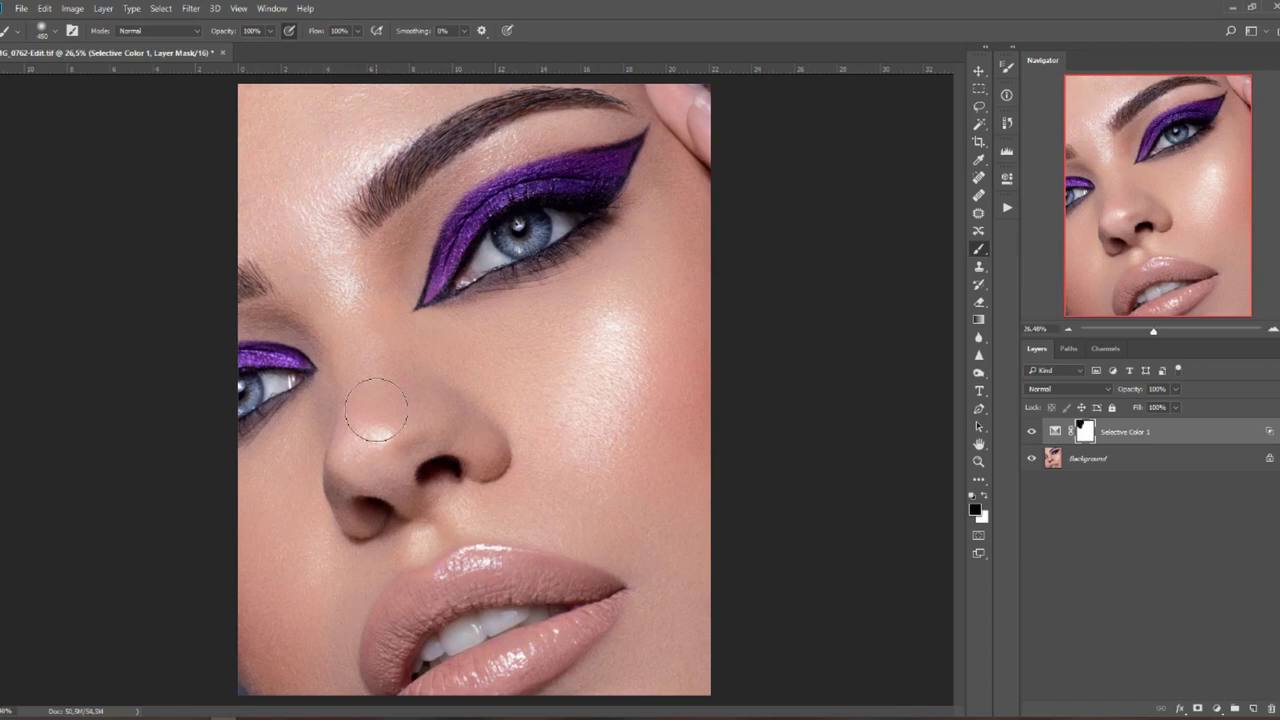
Toggle Selective Color 1 on and off to compare the result
left_click(1032, 432)
left_click(1033, 433)
left_click(1034, 433)
left_click(1033, 433)
left_click(1033, 433)
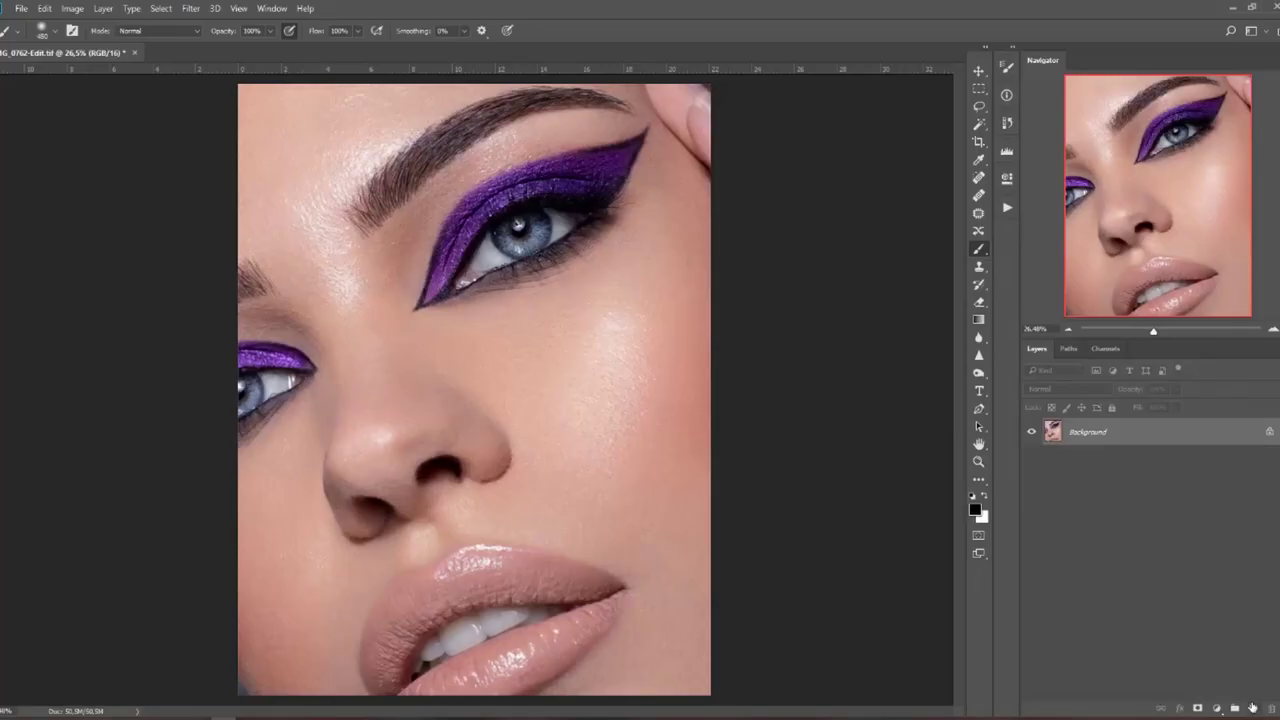
left_click(1252, 707)
Paint a soft white stroke along the purple eyelid from inner corner to wing
left_click(986, 498)
scroll(494, 170, "up", 2)
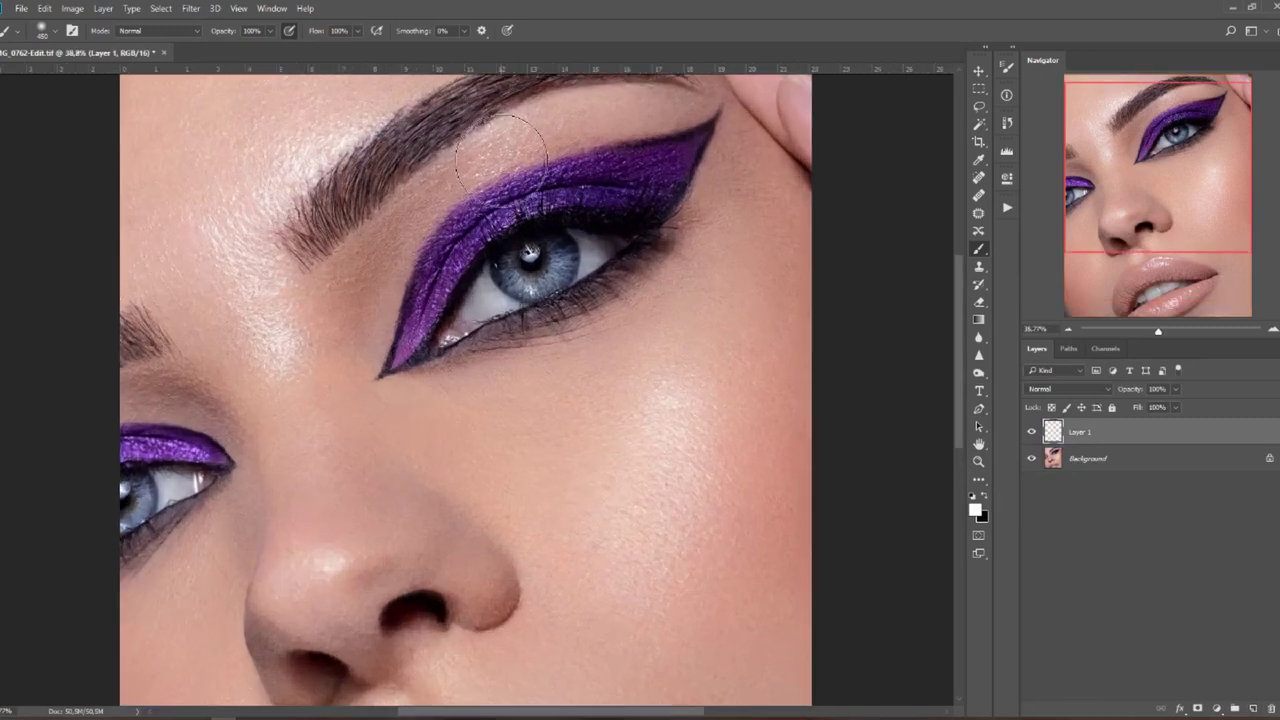
scroll(498, 150, "up", 2)
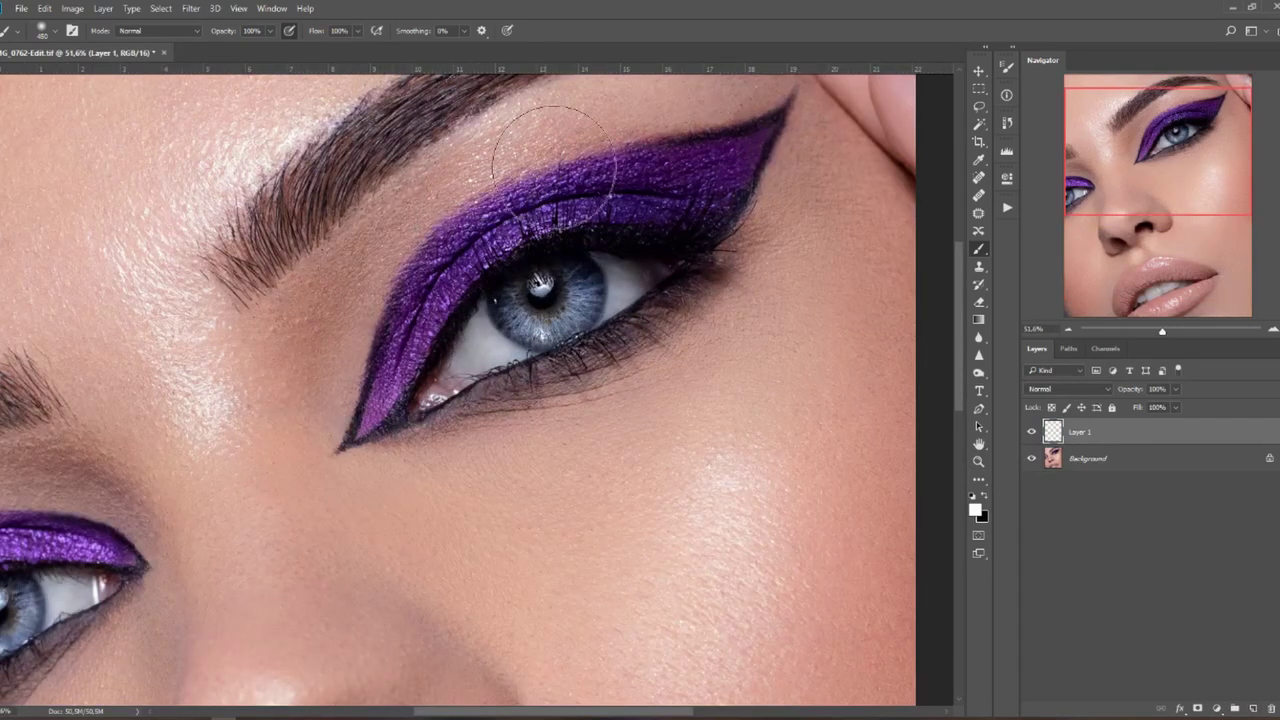
left_click_drag(490, 224, 443, 237)
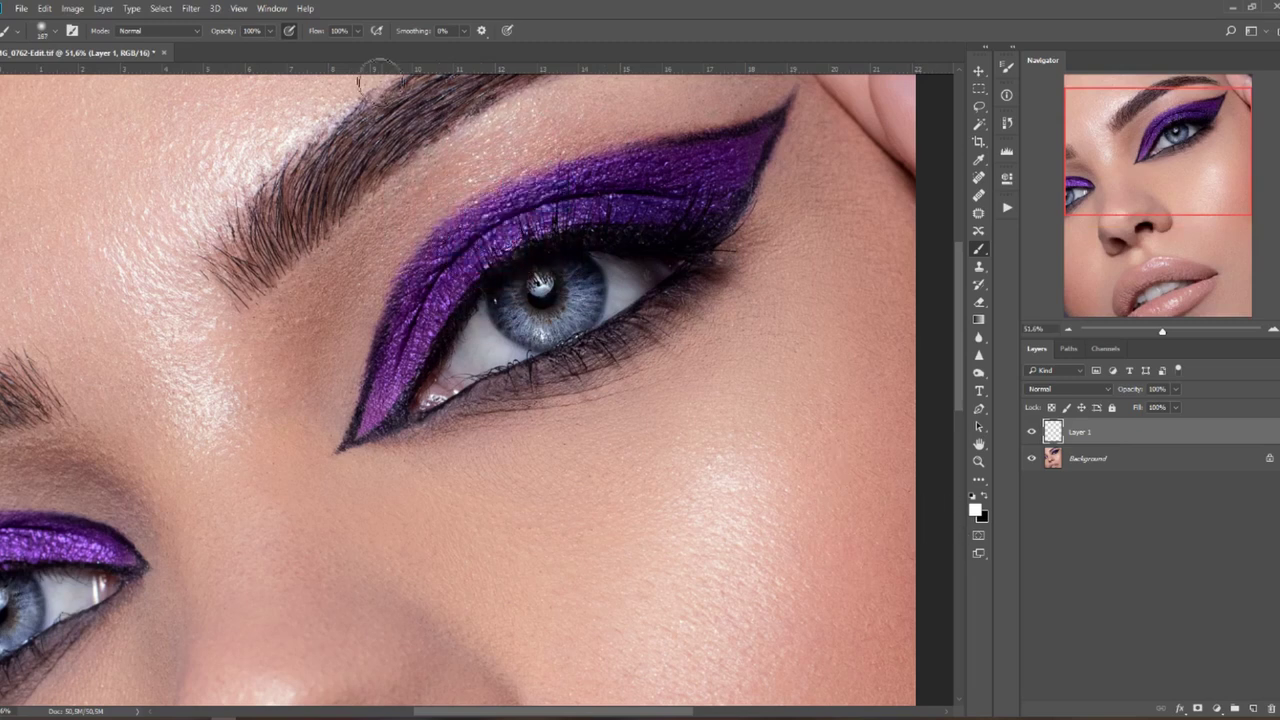
left_click(382, 395)
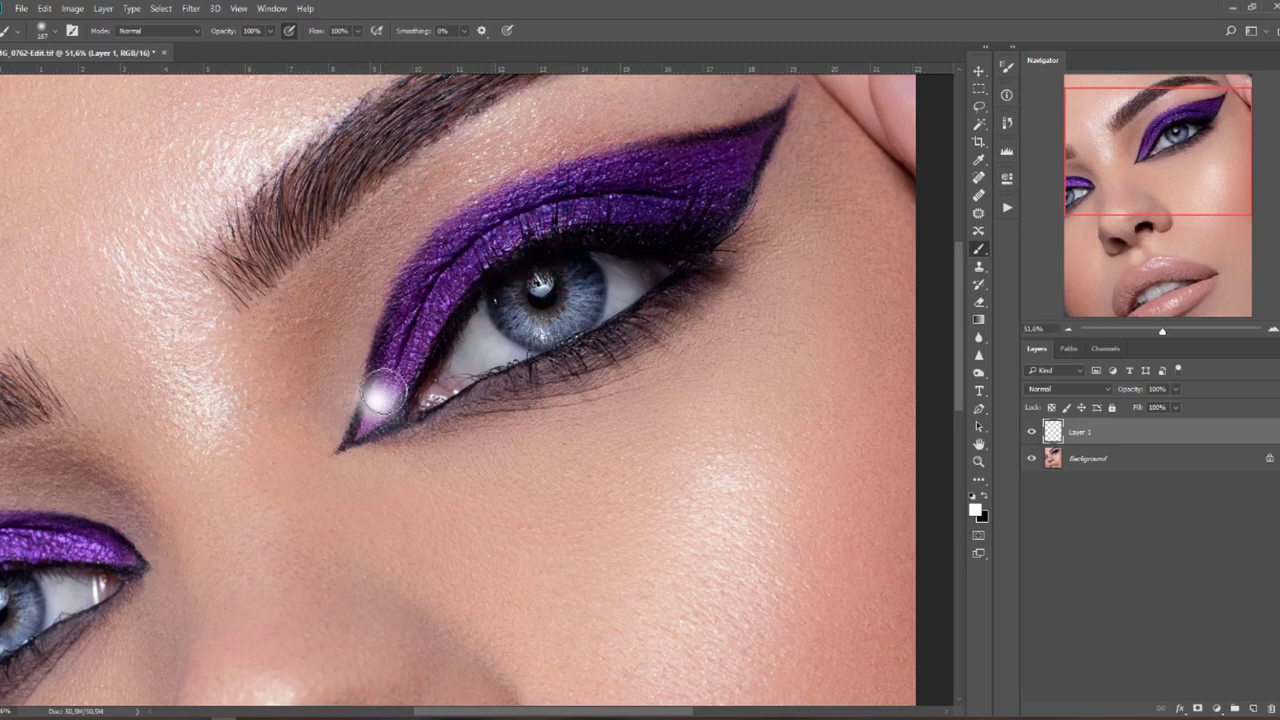
mouse_move(383, 395)
left_mouse_down()
mouse_move(734, 170)
mouse_move(381, 407)
left_mouse_up()
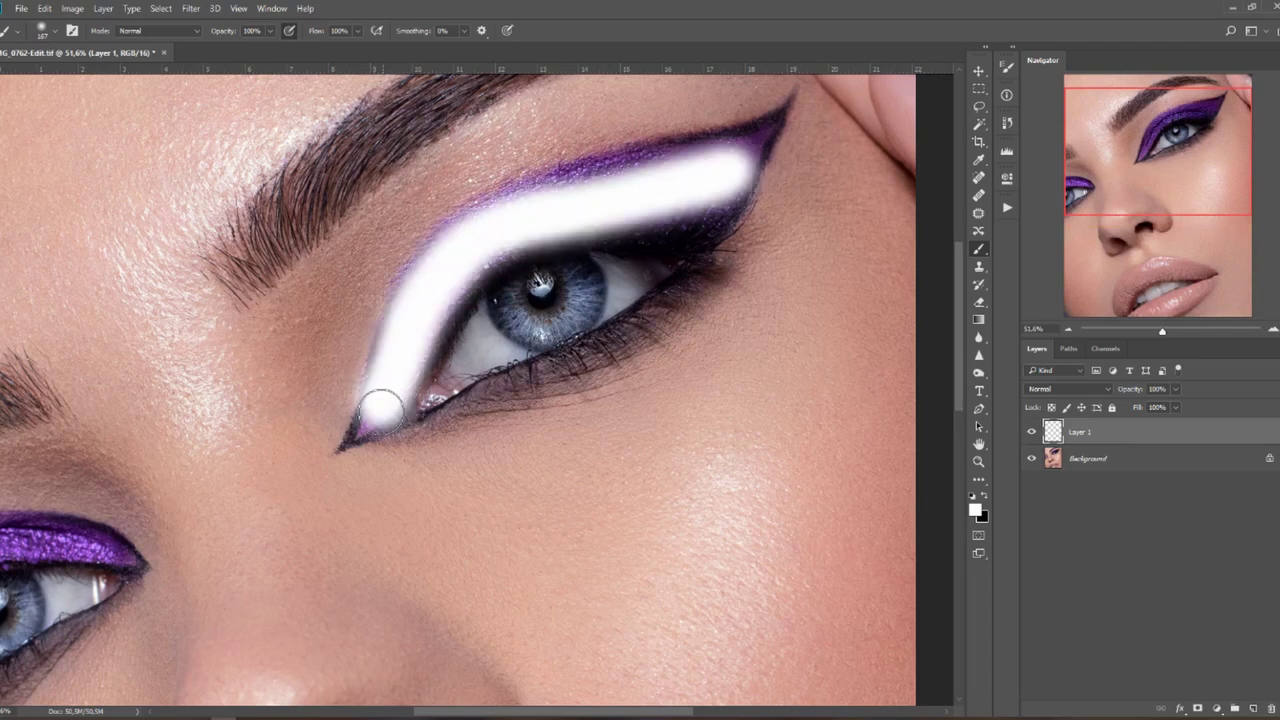
Split Layer 1's Blend If Underlying Layer black slider to 57/159 and apply
double_click(1192, 436)
left_click_drag(1007, 33, 1030, 48)
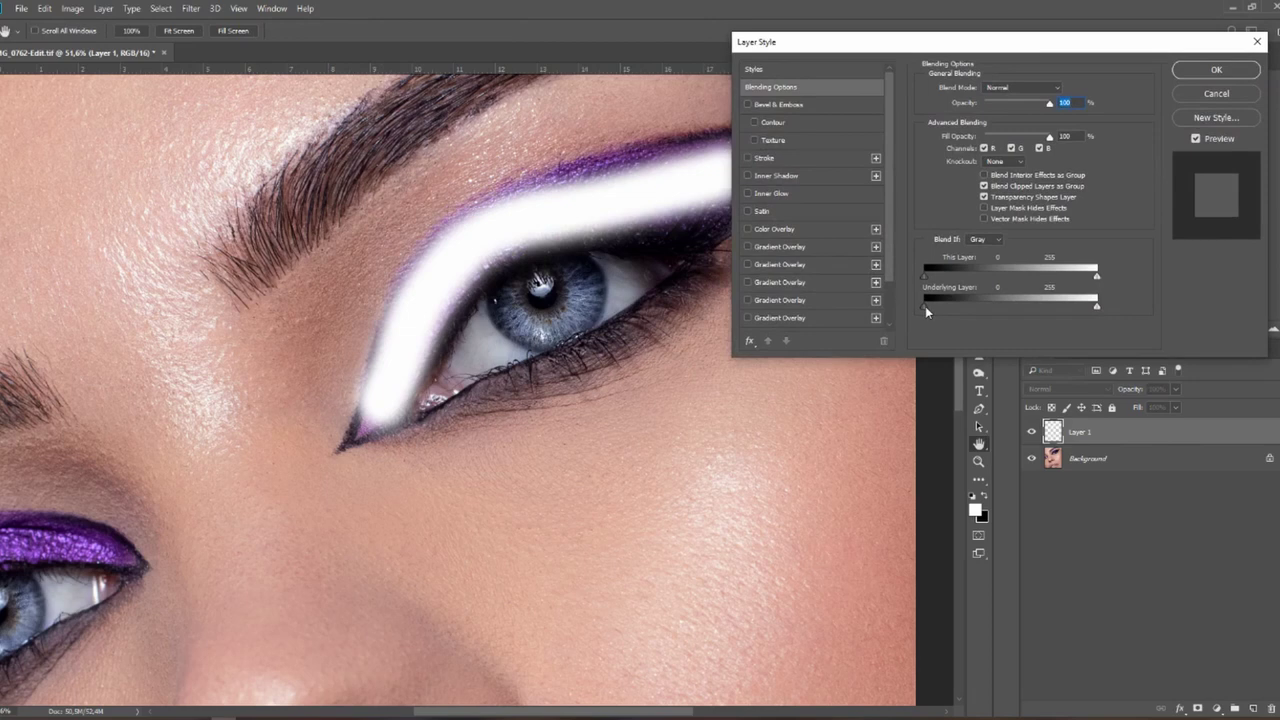
left_click_drag(925, 306, 964, 310)
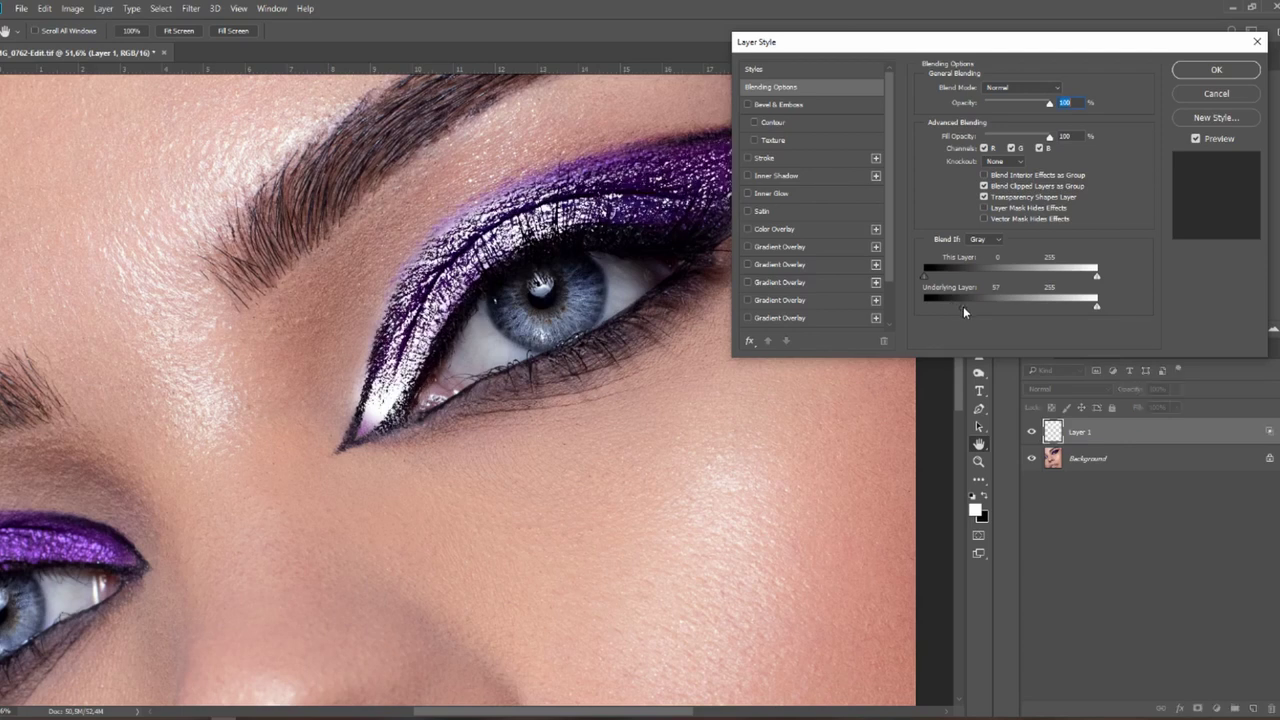
key("alt")
left_click_drag(964, 309, 1032, 318)
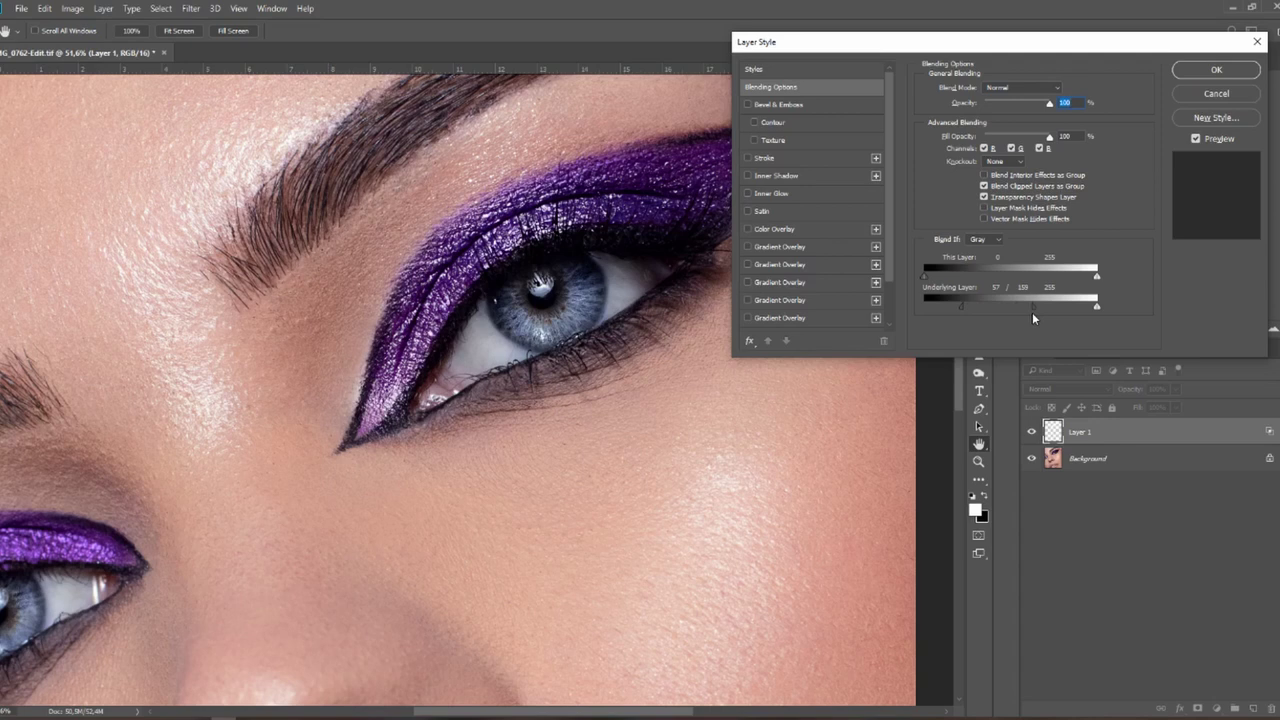
left_click(1222, 71)
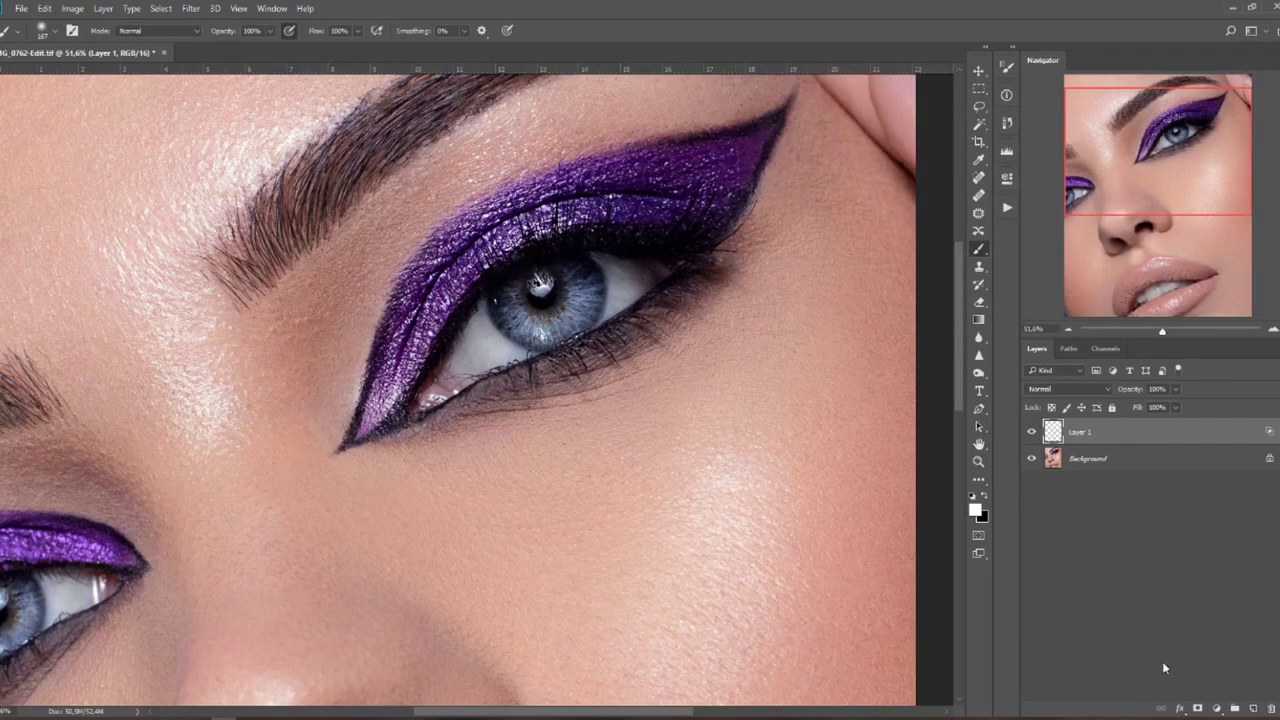
Give Layer 1 an inverted black mask and paint white at 66% flow over the eyeshadow crease
left_click(1197, 708)
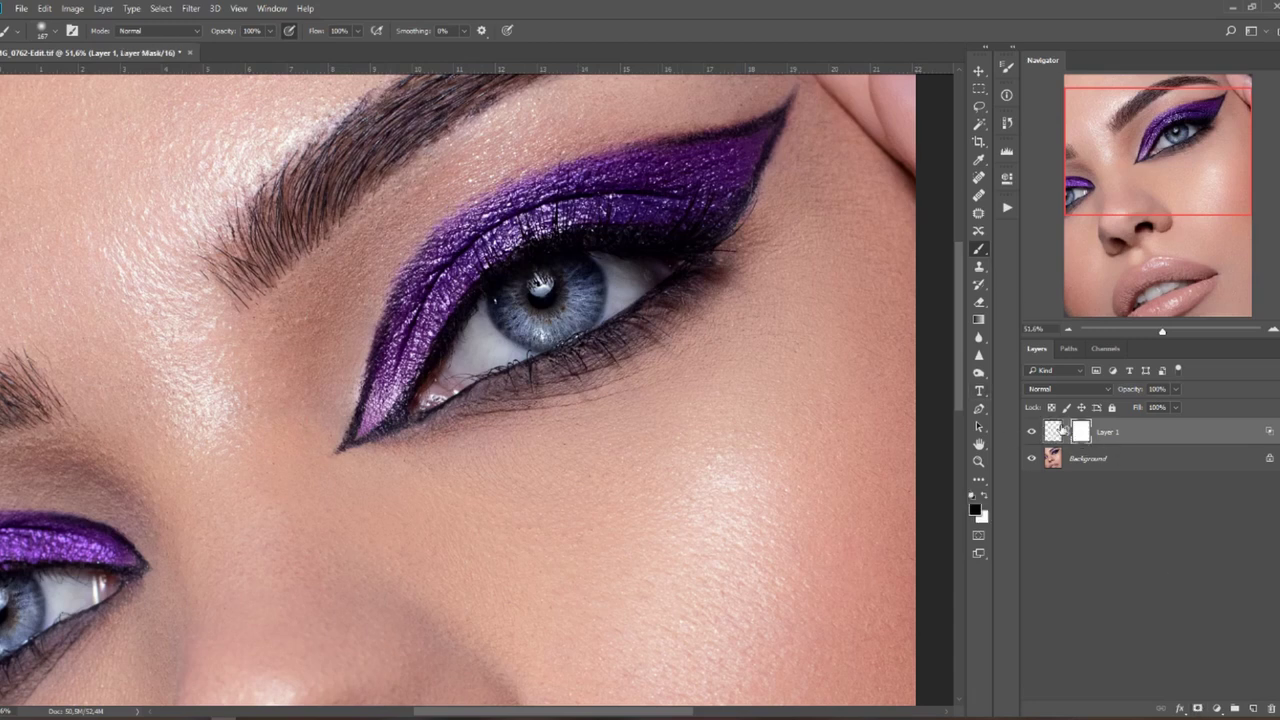
key("ctrl+i")
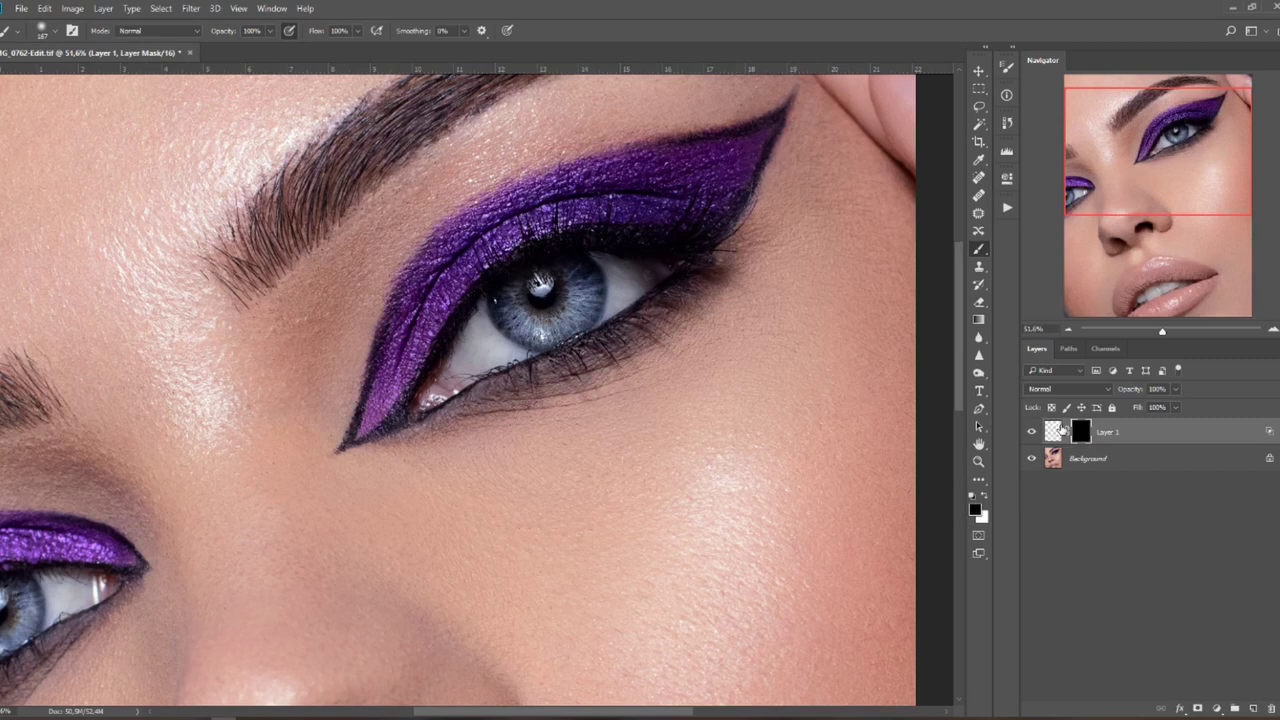
left_click(985, 496)
left_click(356, 33)
left_click_drag(366, 50, 340, 50)
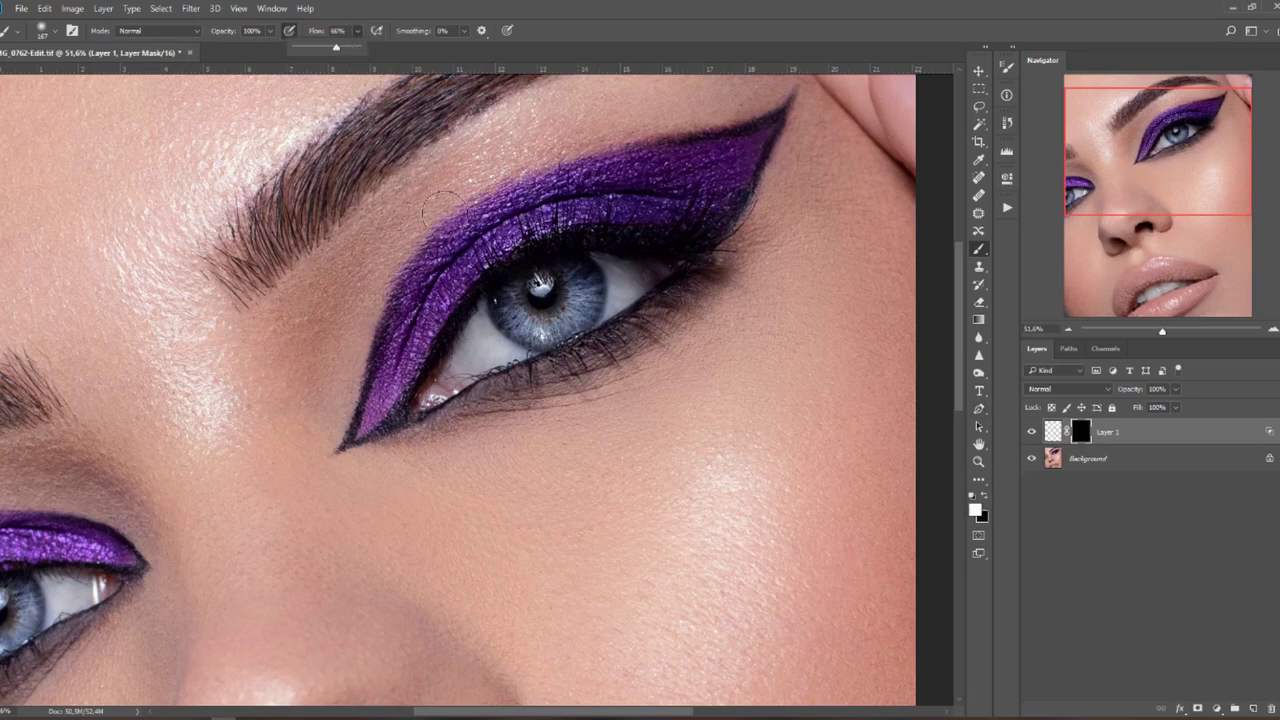
mouse_move(481, 214)
left_mouse_down()
mouse_move(508, 243)
mouse_move(500, 250)
mouse_move(505, 225)
left_mouse_up()
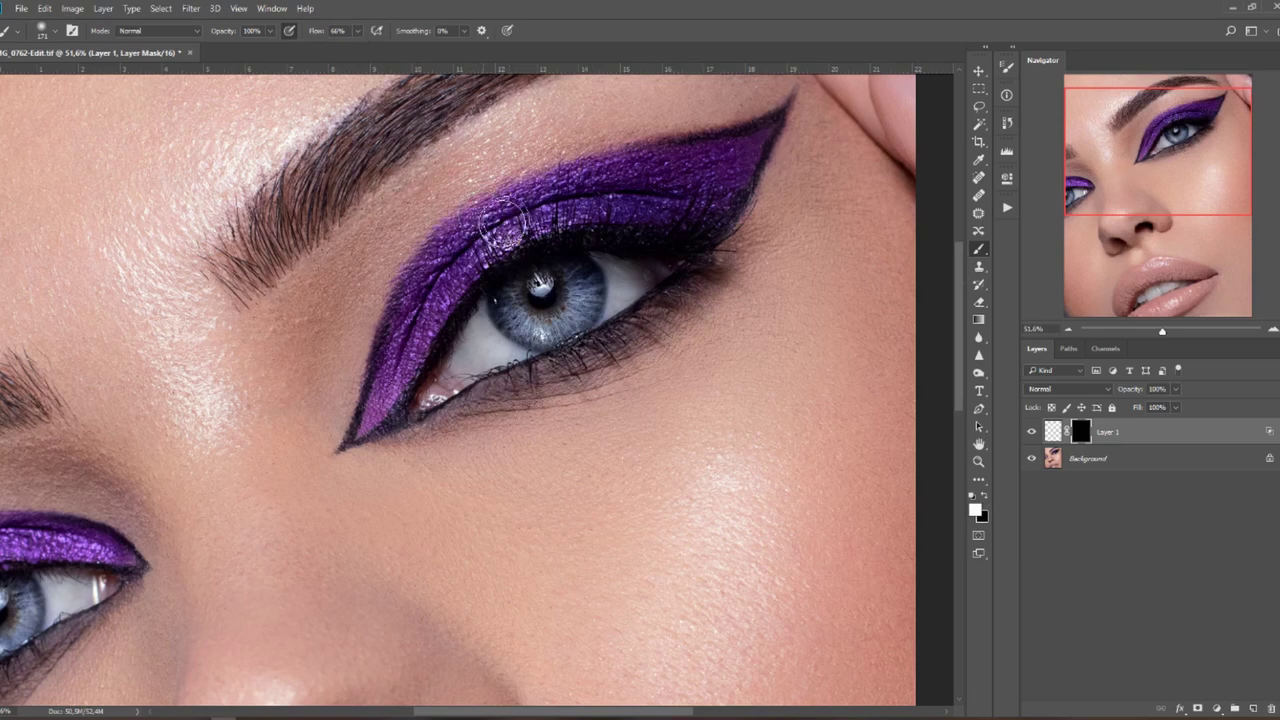
left_click_drag(503, 225, 560, 205)
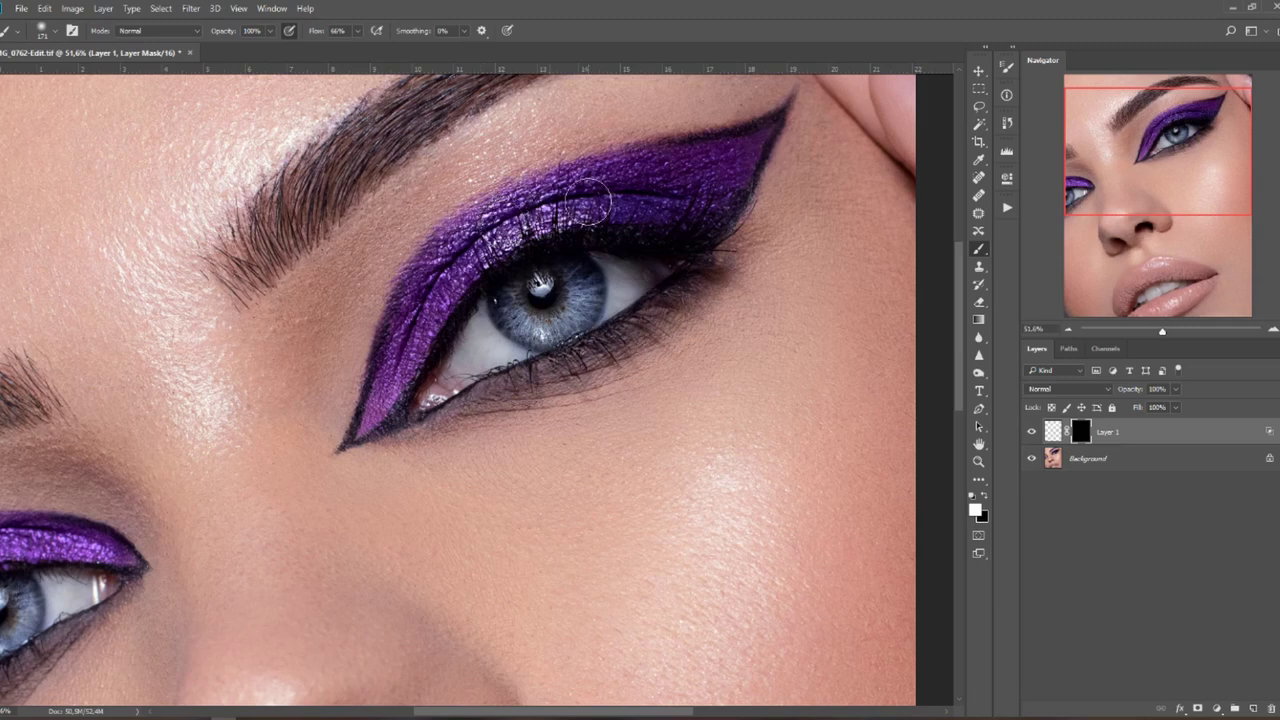
key("ctrl+0")
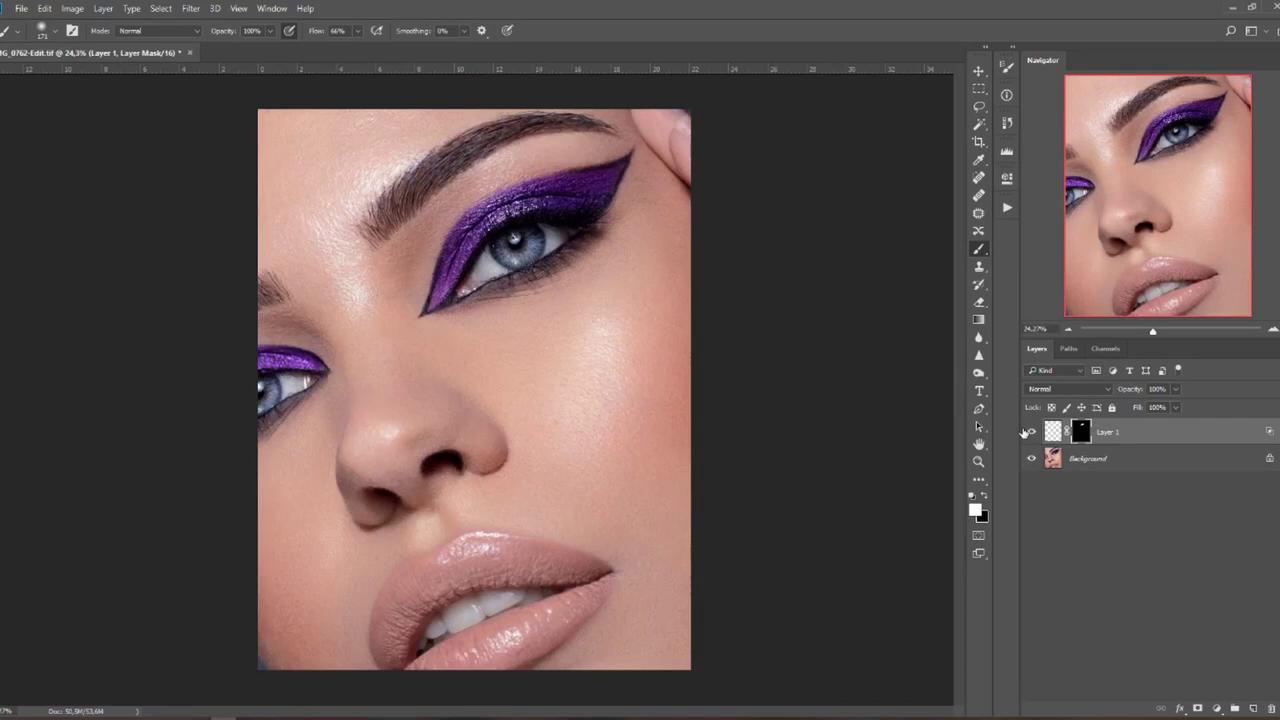
left_click(1031, 432)
left_click(1031, 432)
scroll(532, 582, "up", 1)
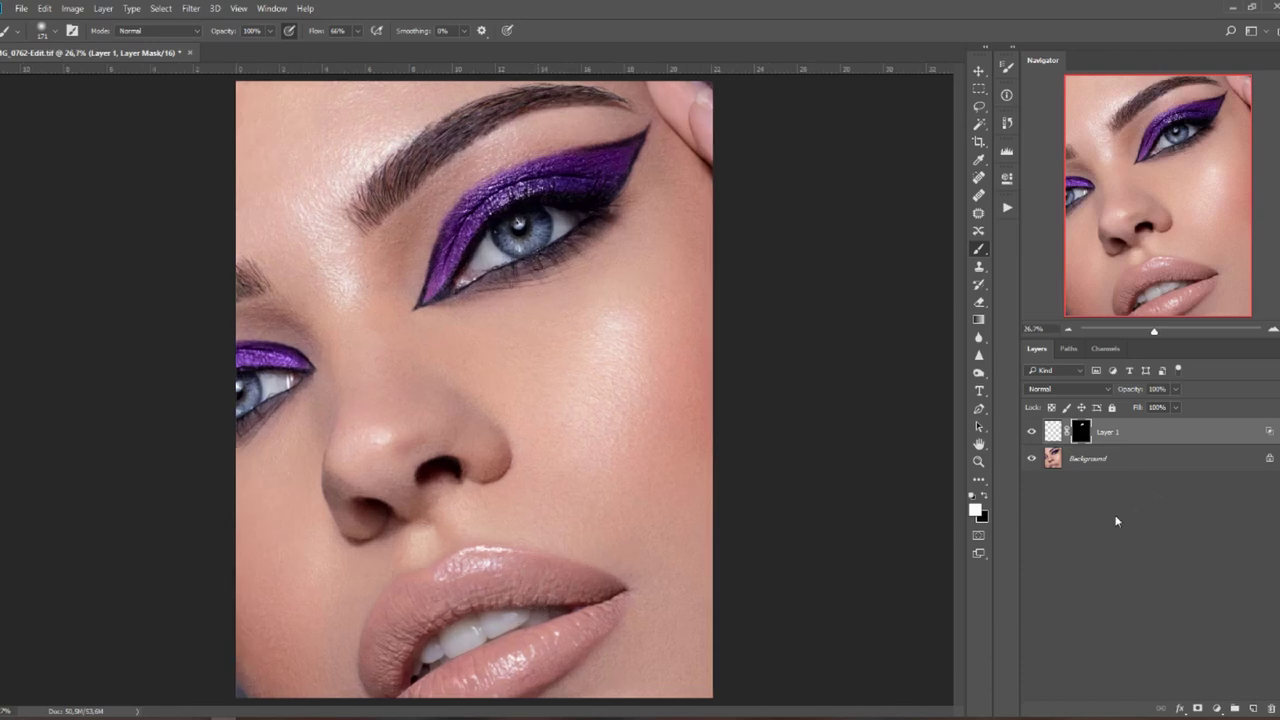
Add a Curves layer with a raised midtone point to brighten the portrait, then collapse Properties
left_click(1215, 708)
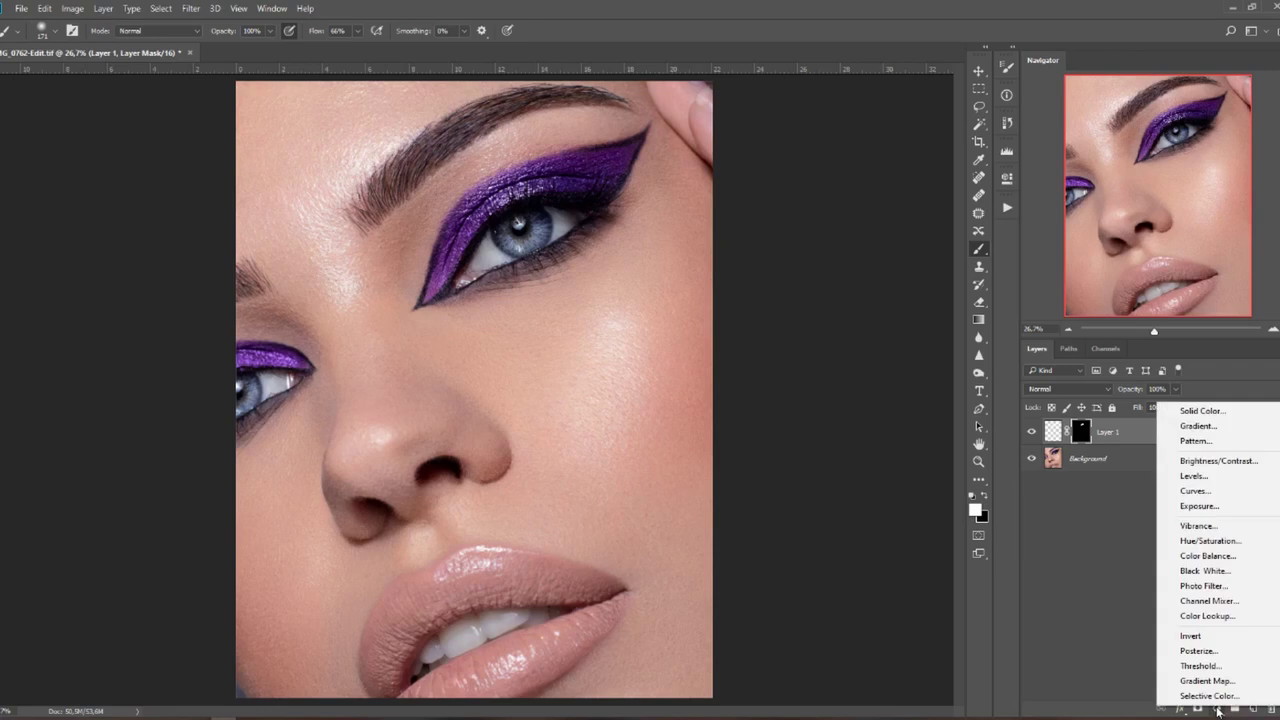
left_click(1243, 491)
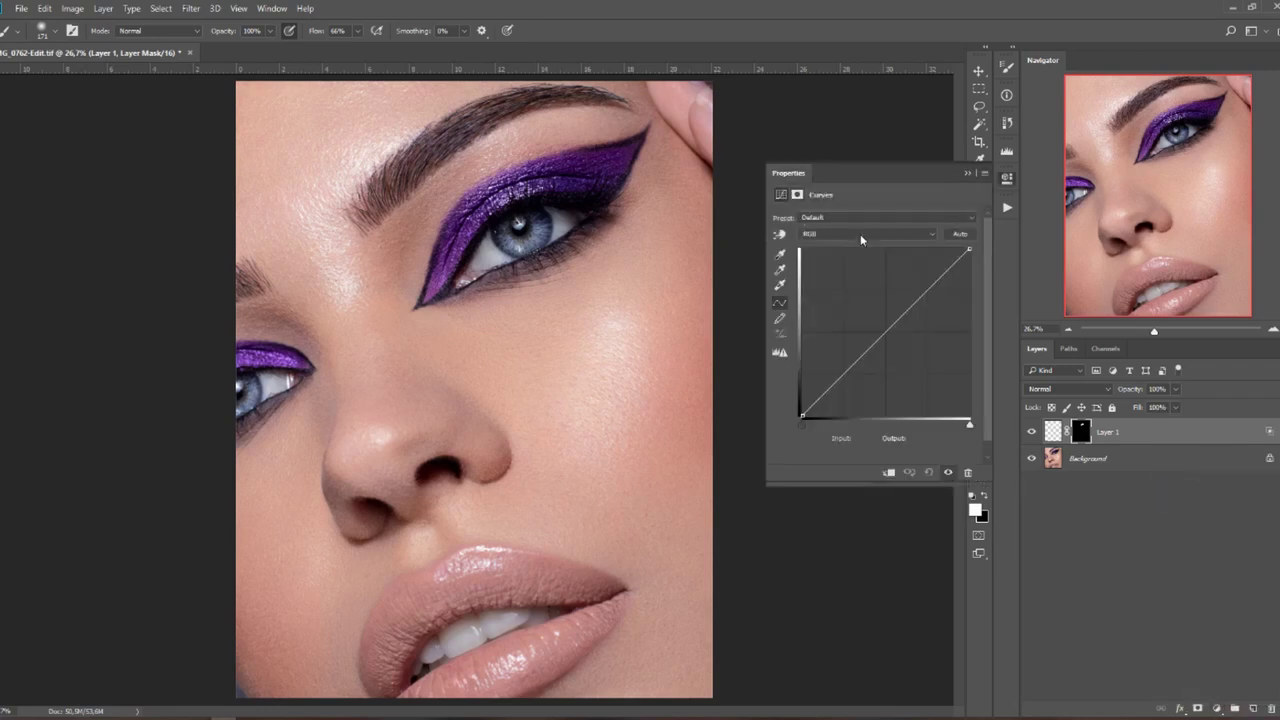
left_click(908, 309)
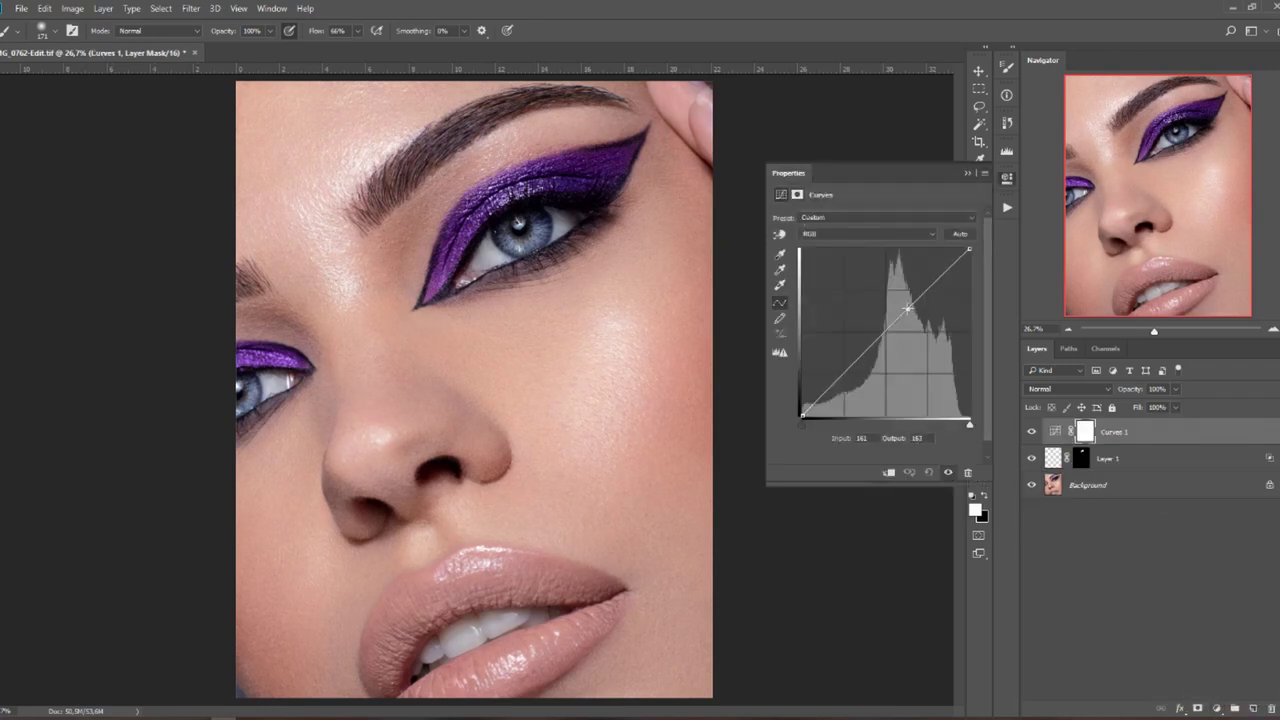
left_click_drag(908, 309, 908, 262)
left_click(967, 173)
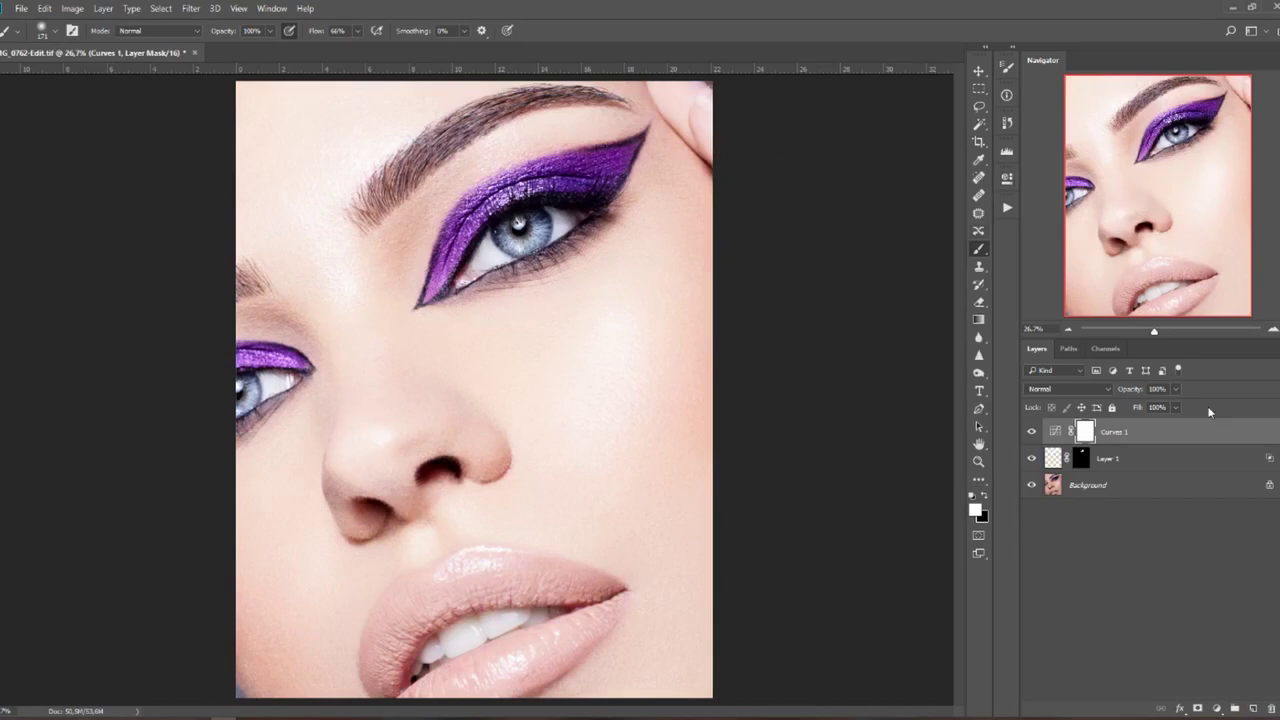
Set the Curves 1 Blend If Underlying Layer black slider split to 176/213 to brighten only the skin's highlights
double_click(1150, 432)
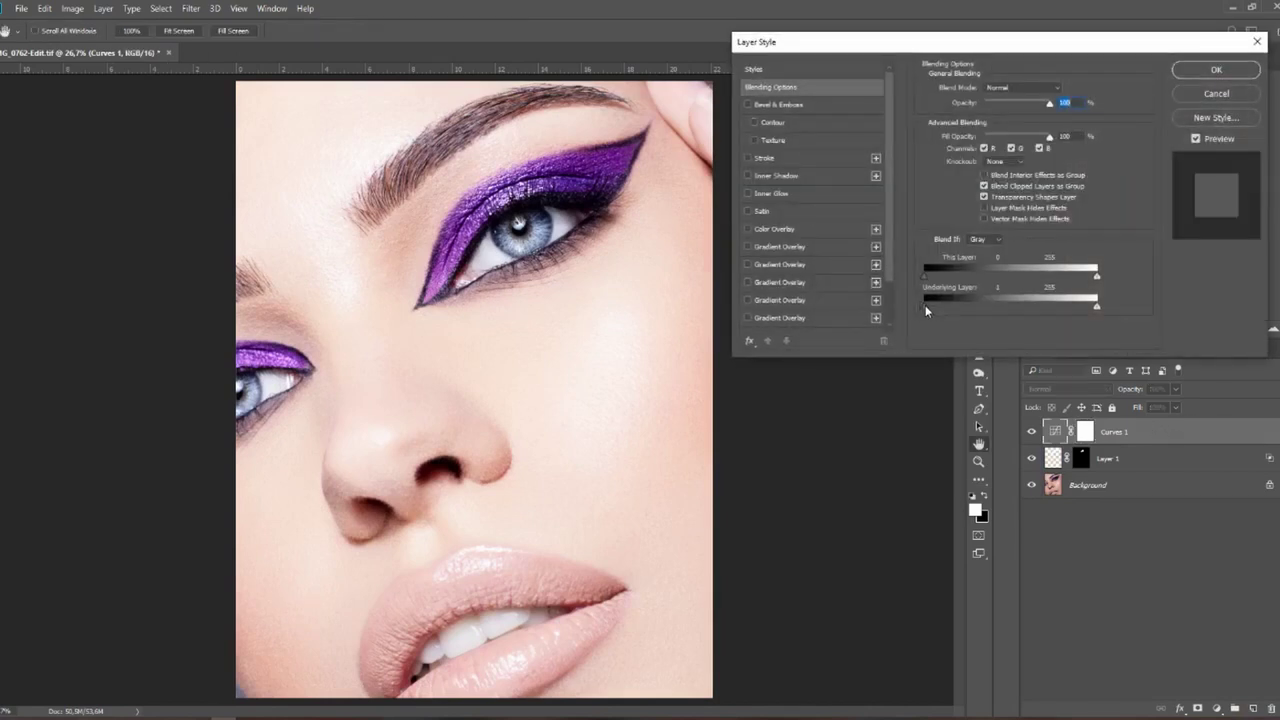
left_click_drag(932, 310, 1045, 318)
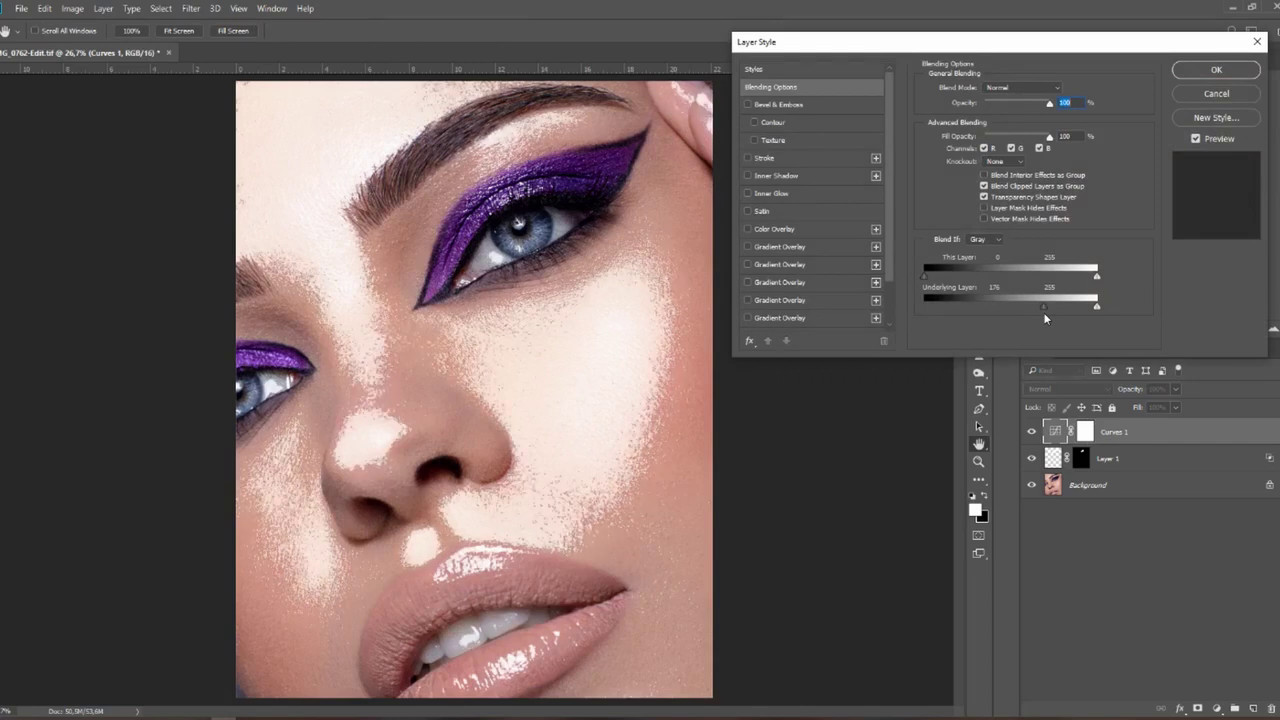
key("alt")
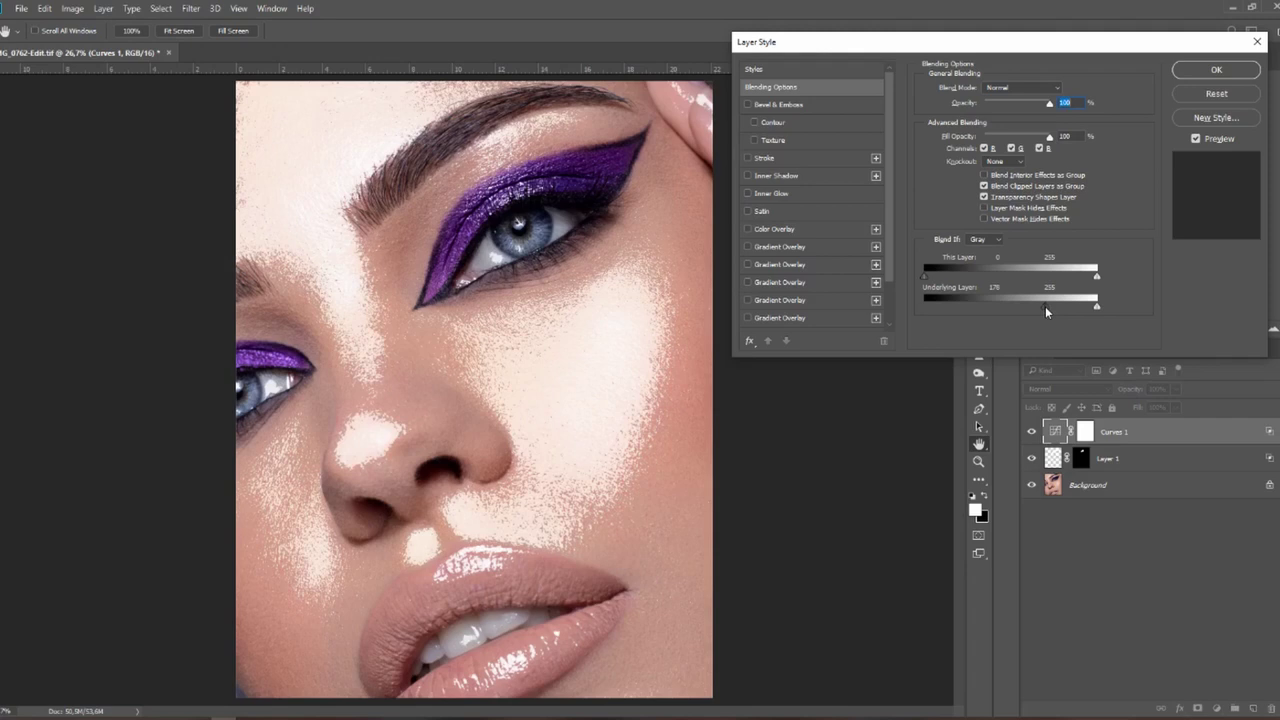
left_click_drag(1045, 306, 1068, 306)
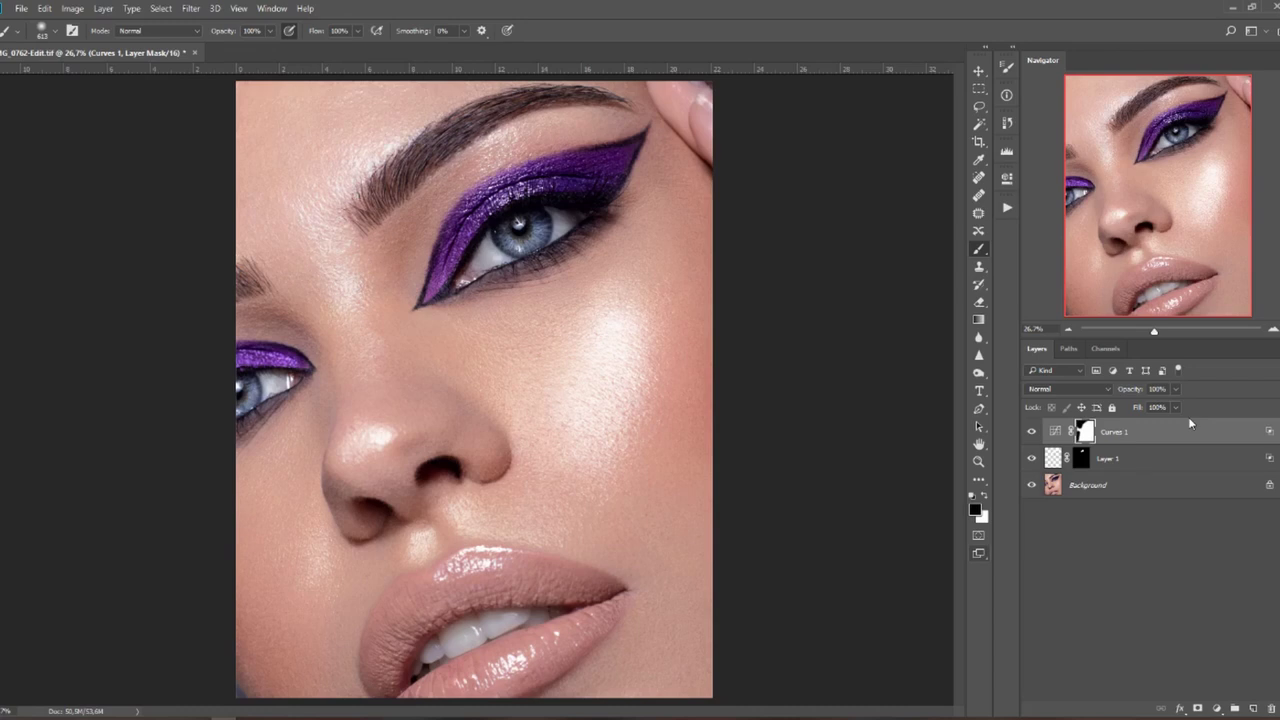
Lower Curves 1 to about 50% opacity, compare against the original, and zoom in on the cheek
key("5")
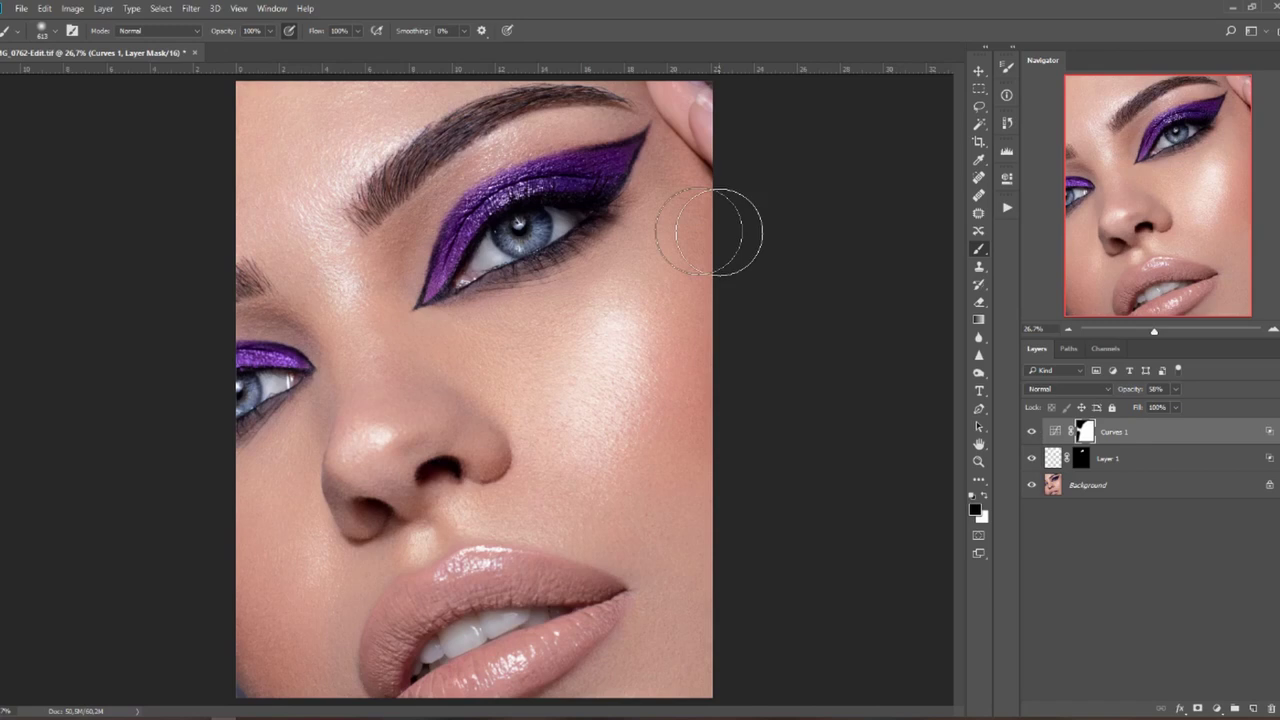
left_click(1032, 485, "alt")
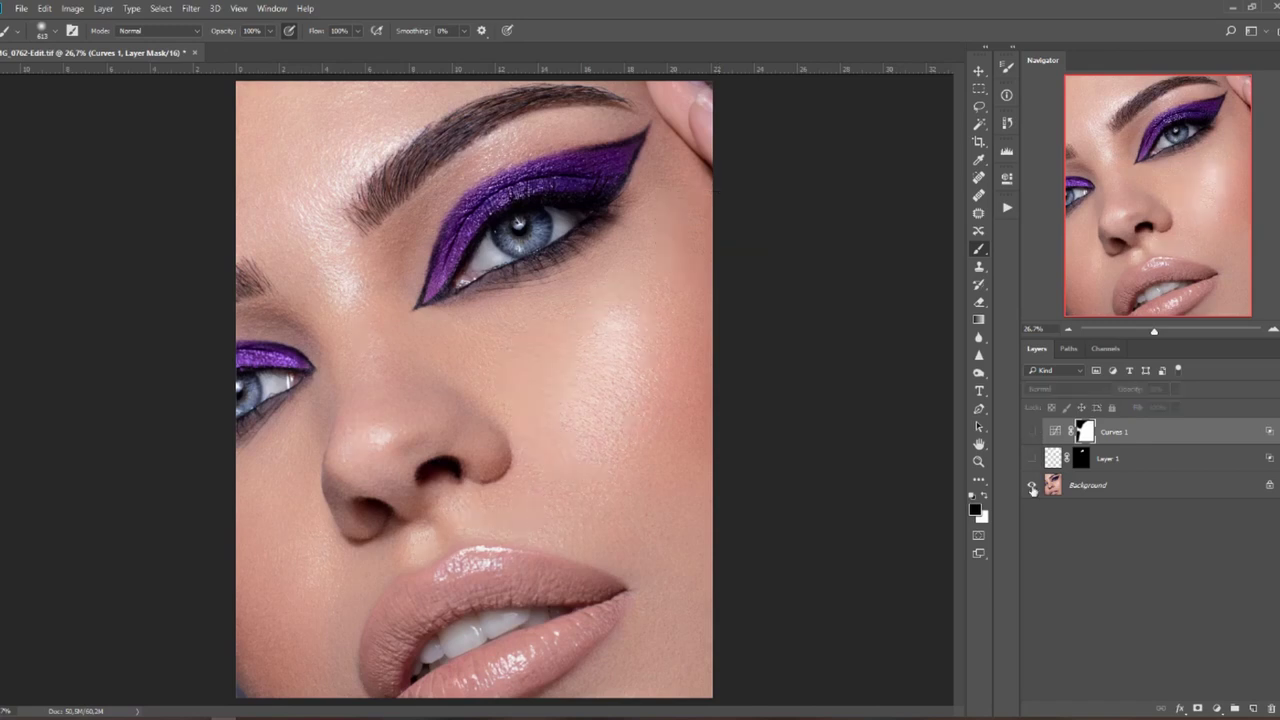
left_click(1032, 486, "alt")
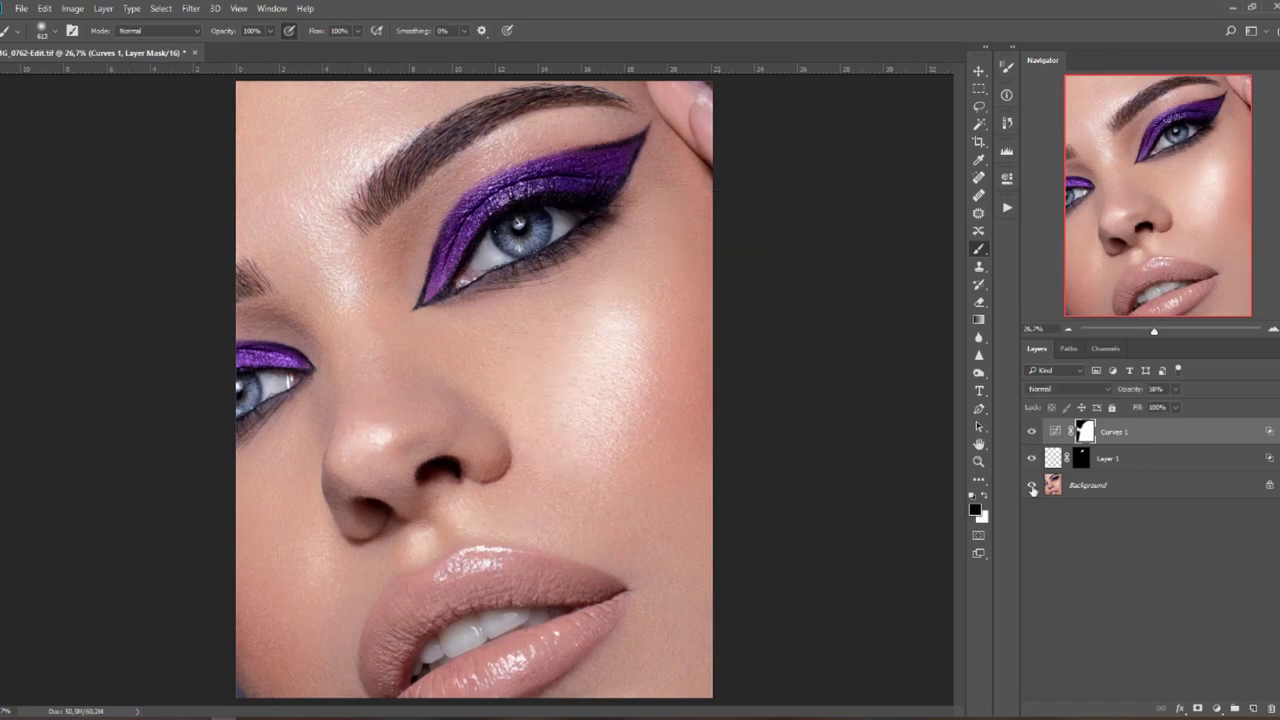
key("ctrl+plus")
key("ctrl+plus")
key("ctrl+plus")
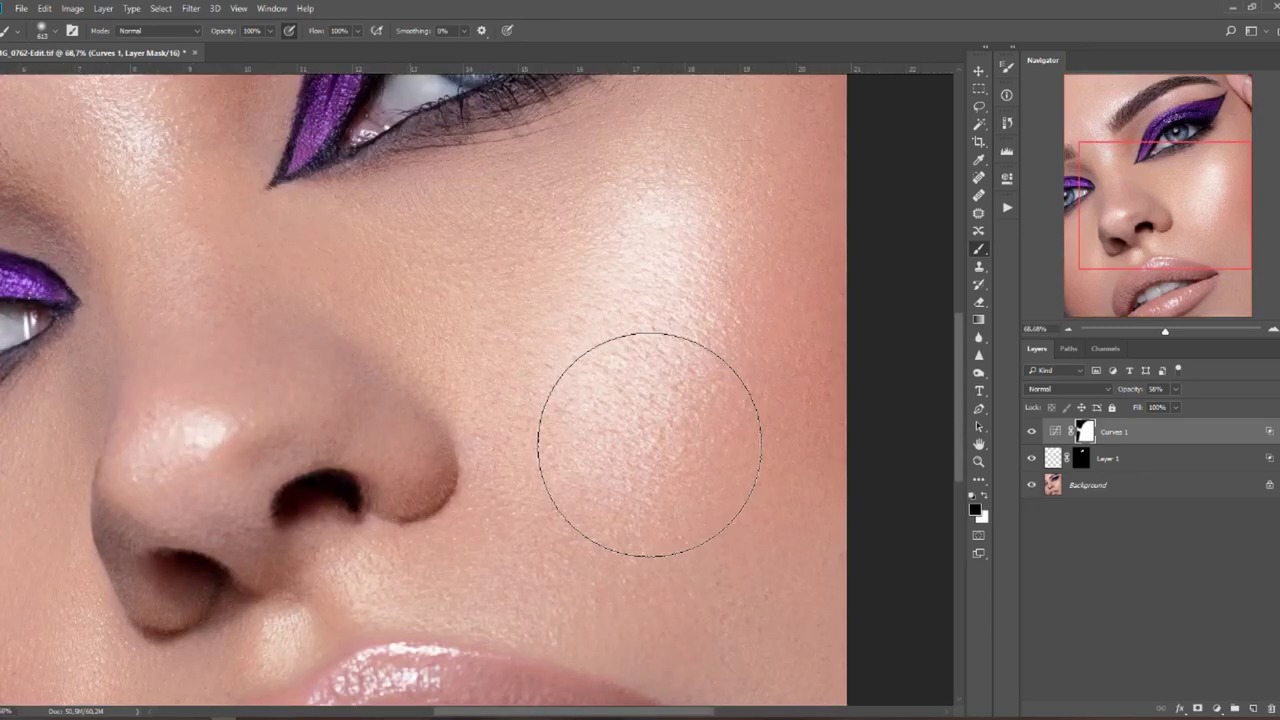
scroll(650, 445, "up", 1)
scroll(650, 445, "up", 1)
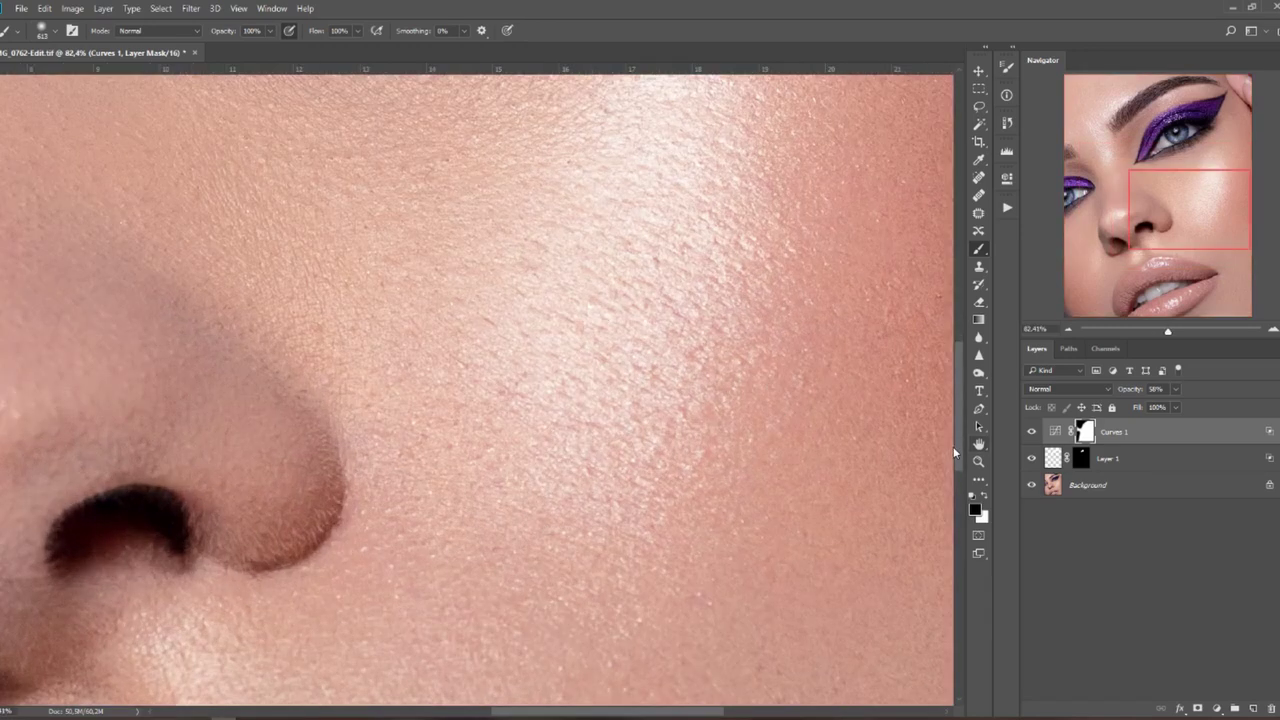
scroll(960, 450, "up", 4)
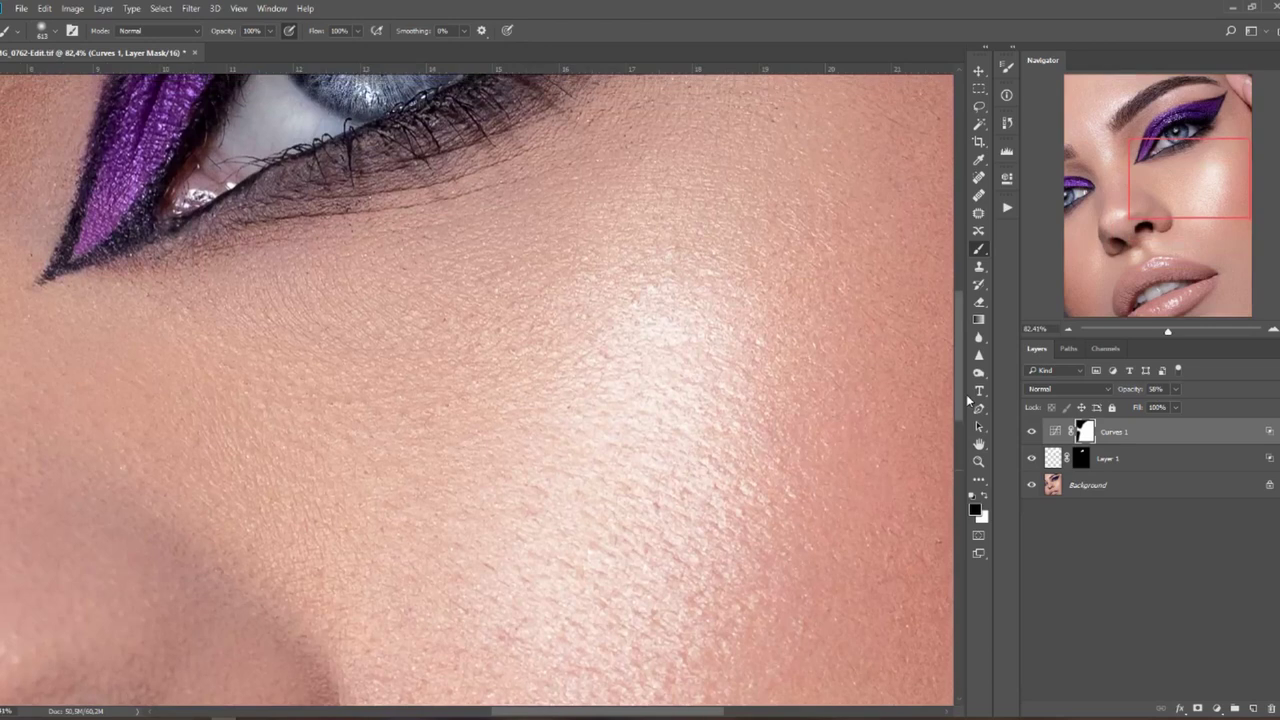
scroll(968, 400, "up", 5)
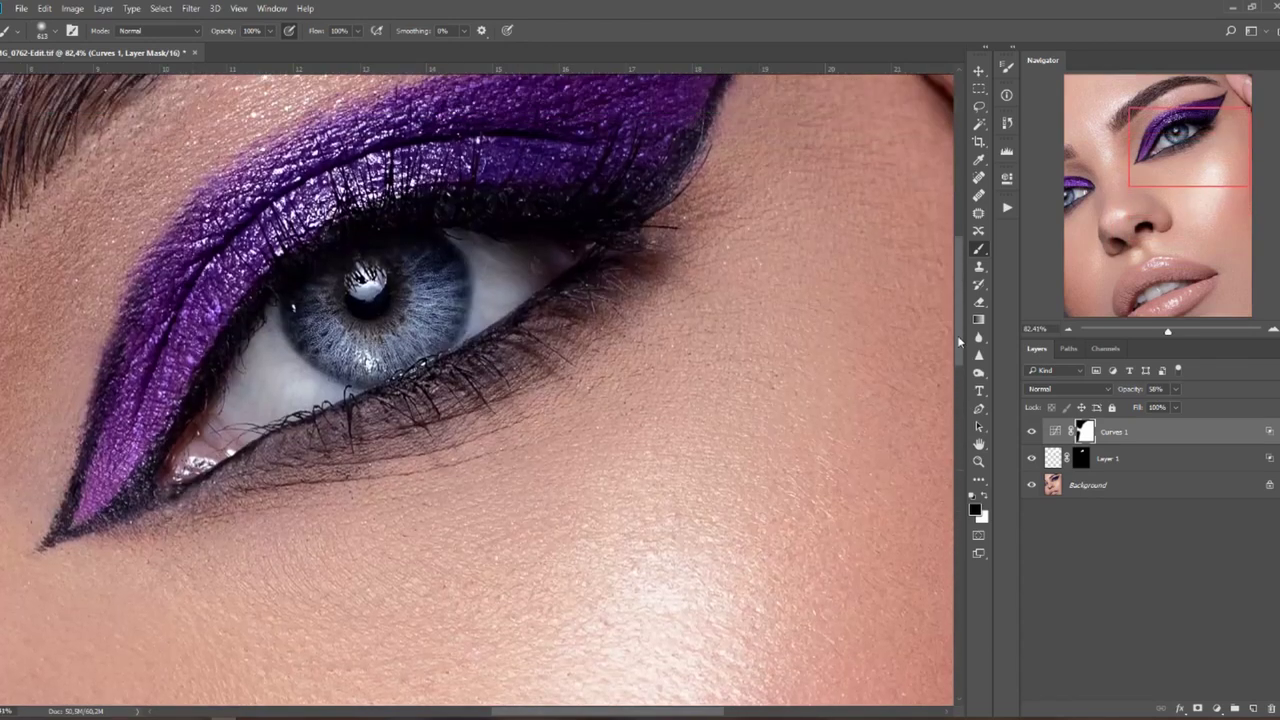
scroll(958, 328, "up", 1)
scroll(953, 322, "down", 8)
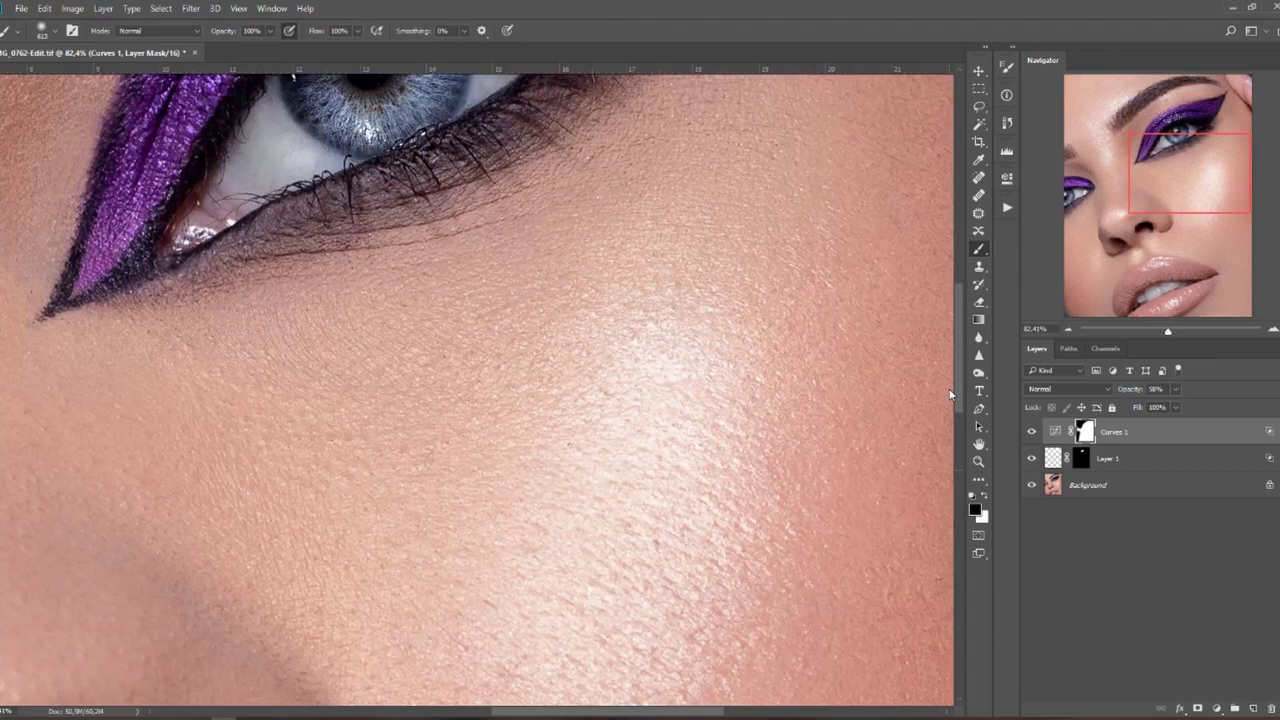
scroll(948, 430, "down", 4)
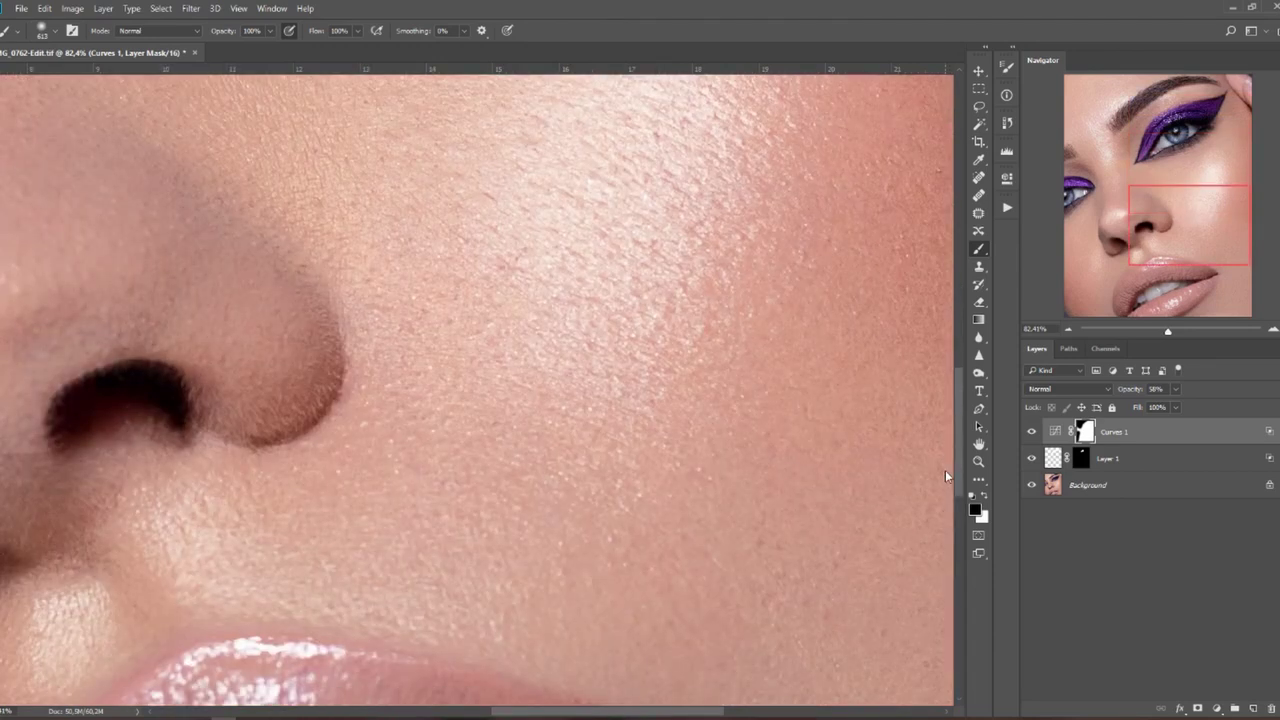
scroll(945, 476, "down", 5)
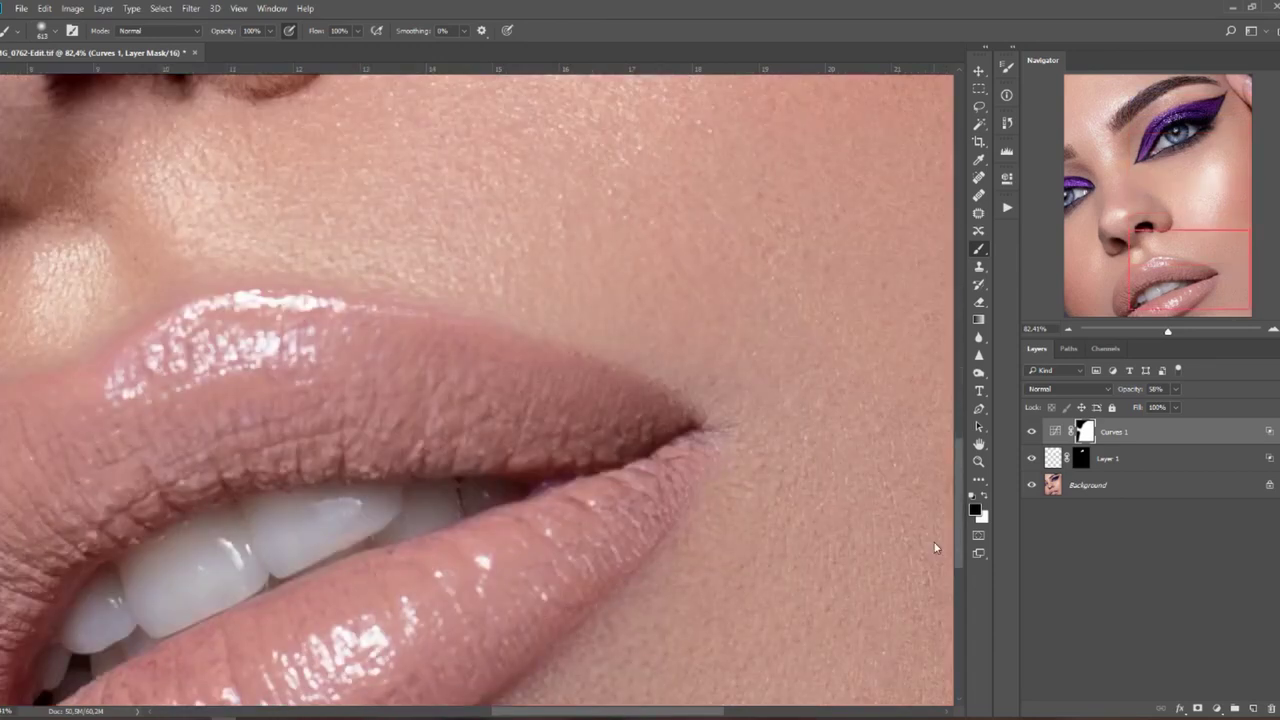
scroll(920, 397, "up", 9)
scroll(916, 390, "down", 1)
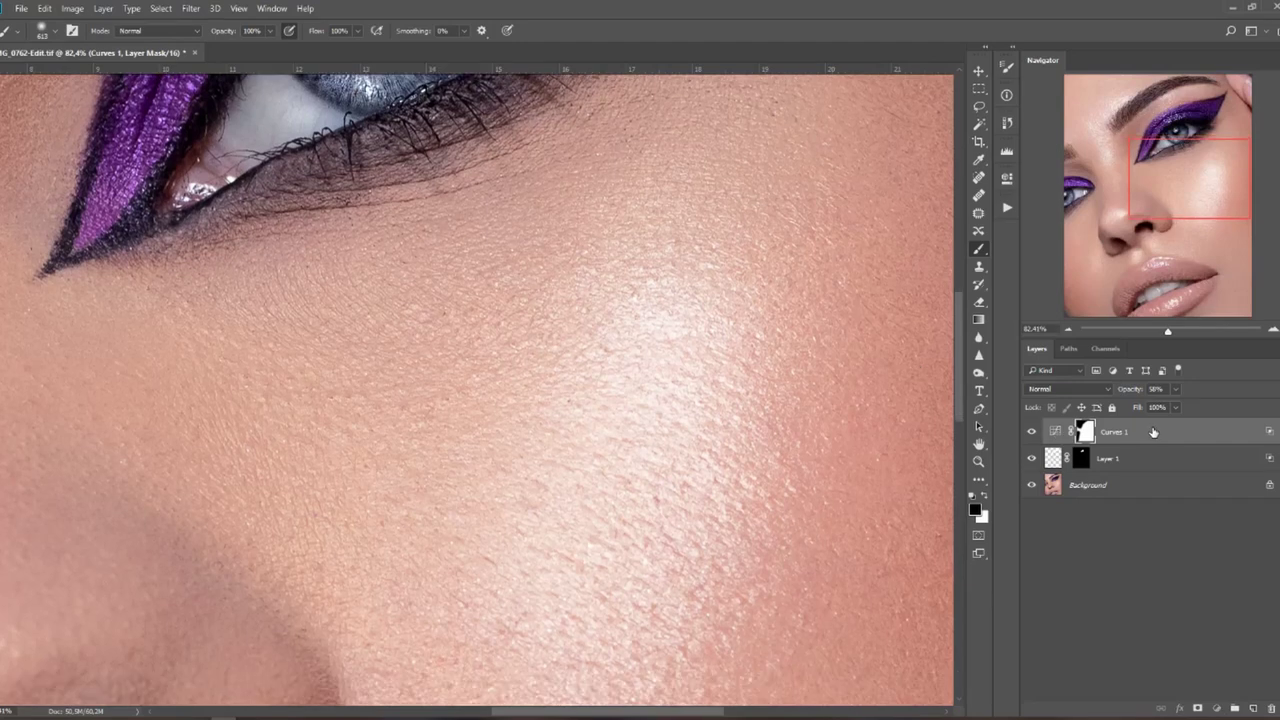
Review Curves 1's blending options, zoom out to fit the face, then reopen its Layer Style dialog
double_click(1153, 432)
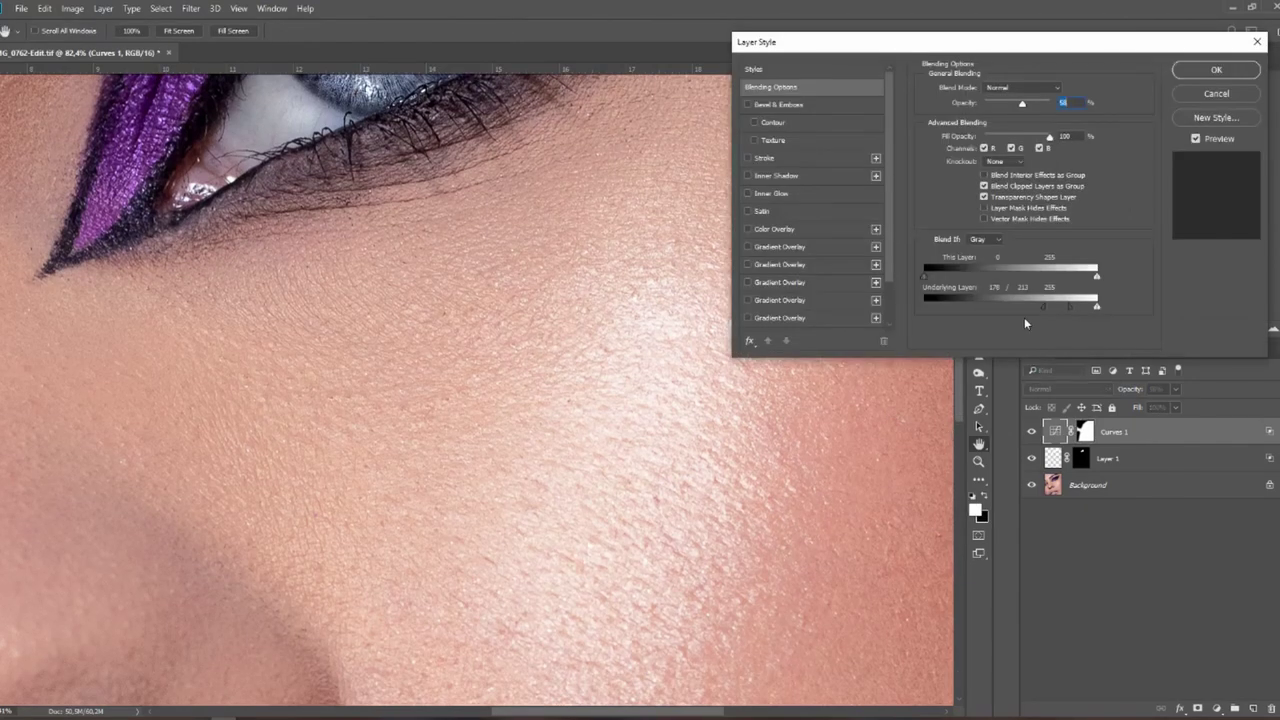
left_click(1199, 74)
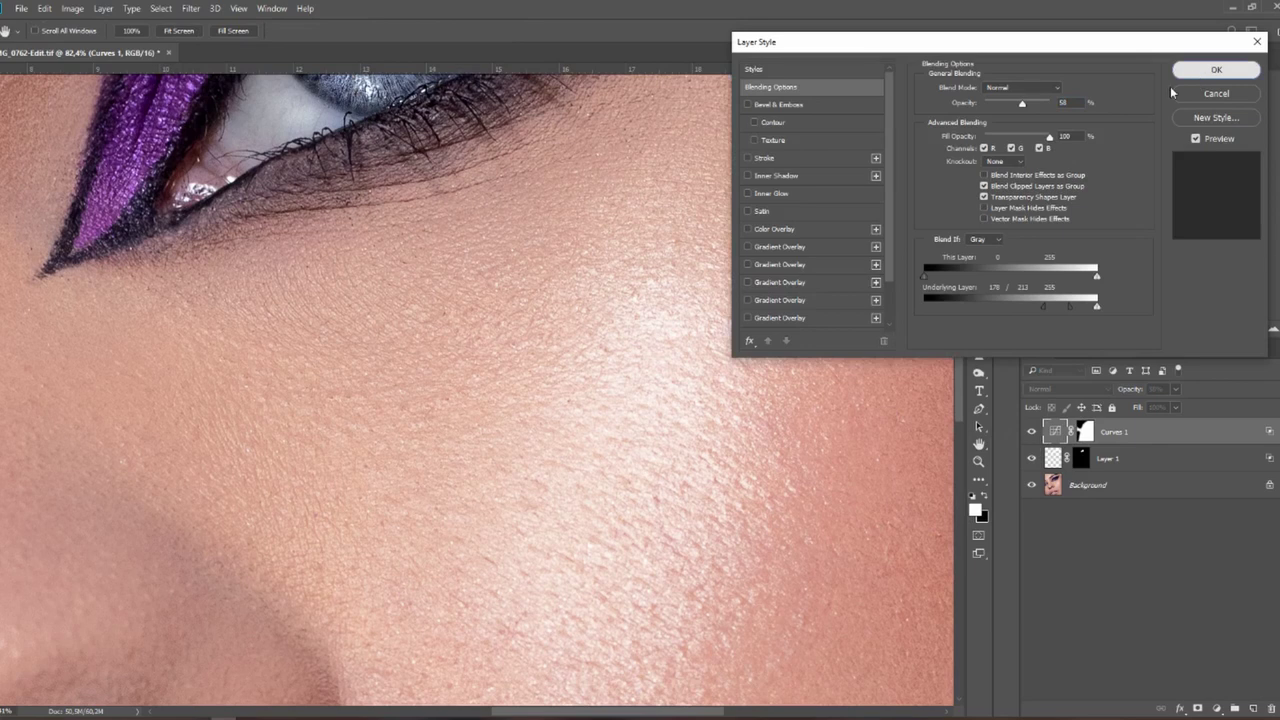
scroll(608, 426, "down", 6)
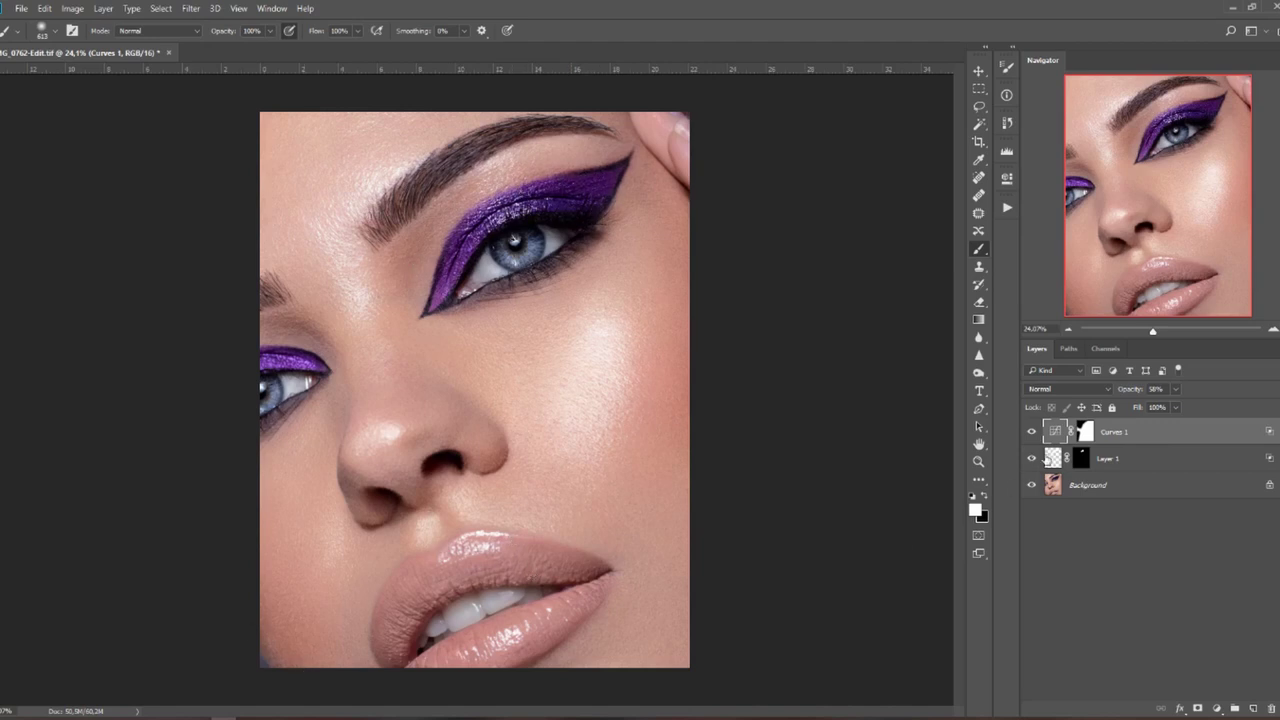
double_click(1157, 431)
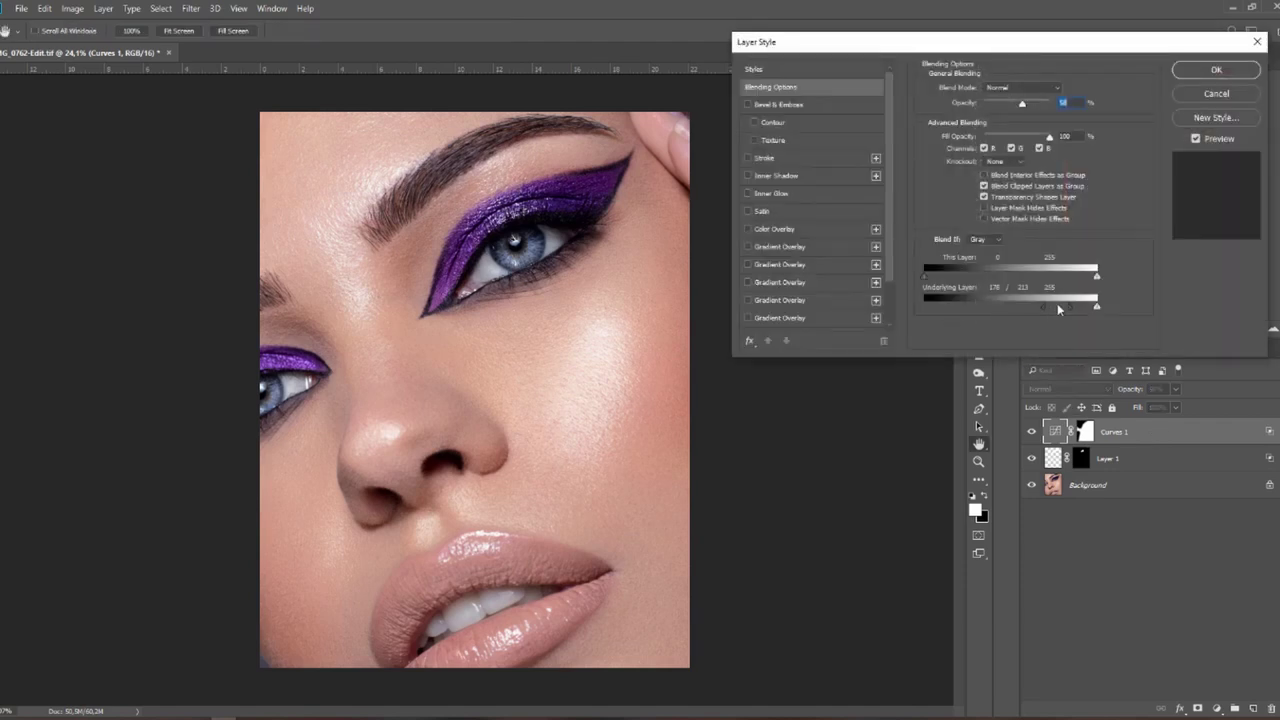